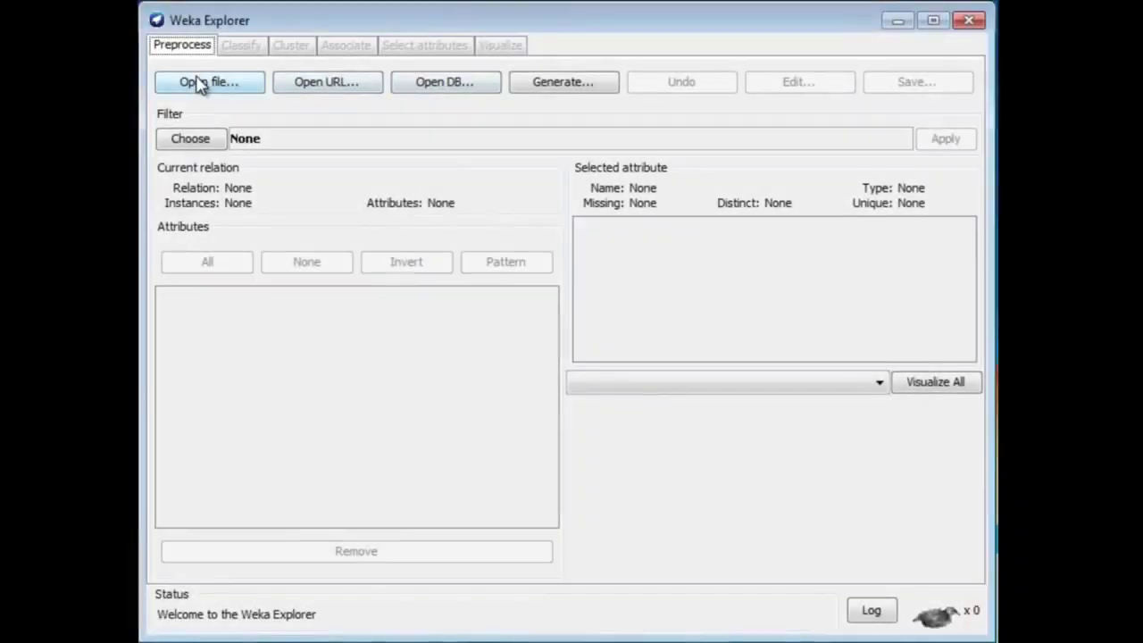
# Step: Load weather.nominal.arff from the Weka datasets folder
pyautogui.click(198, 82)
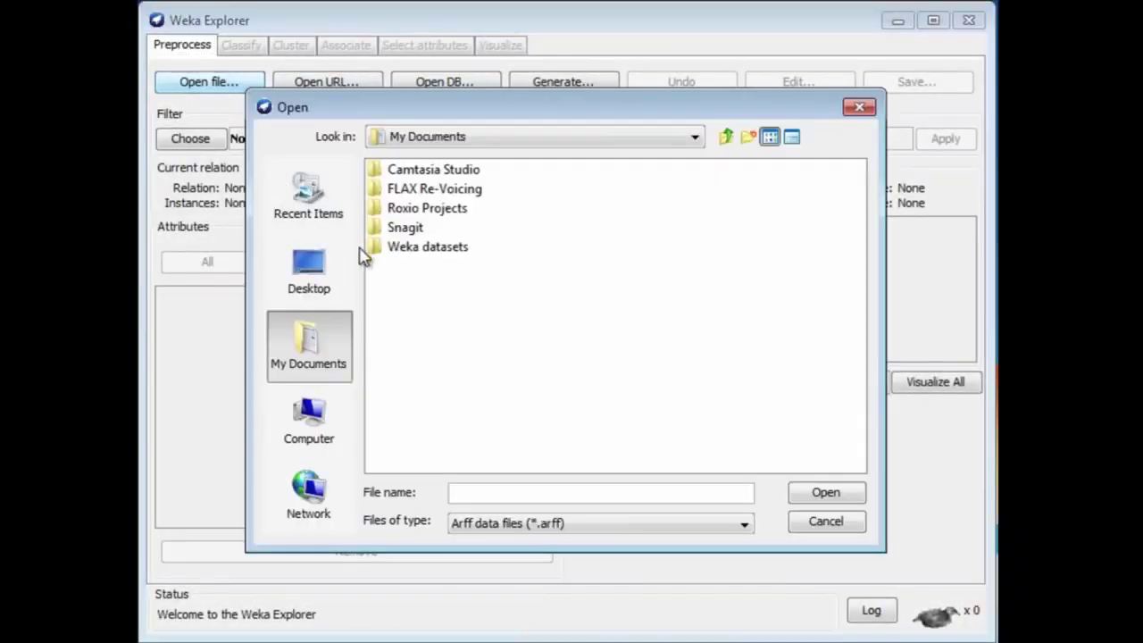
pyautogui.click(377, 250)
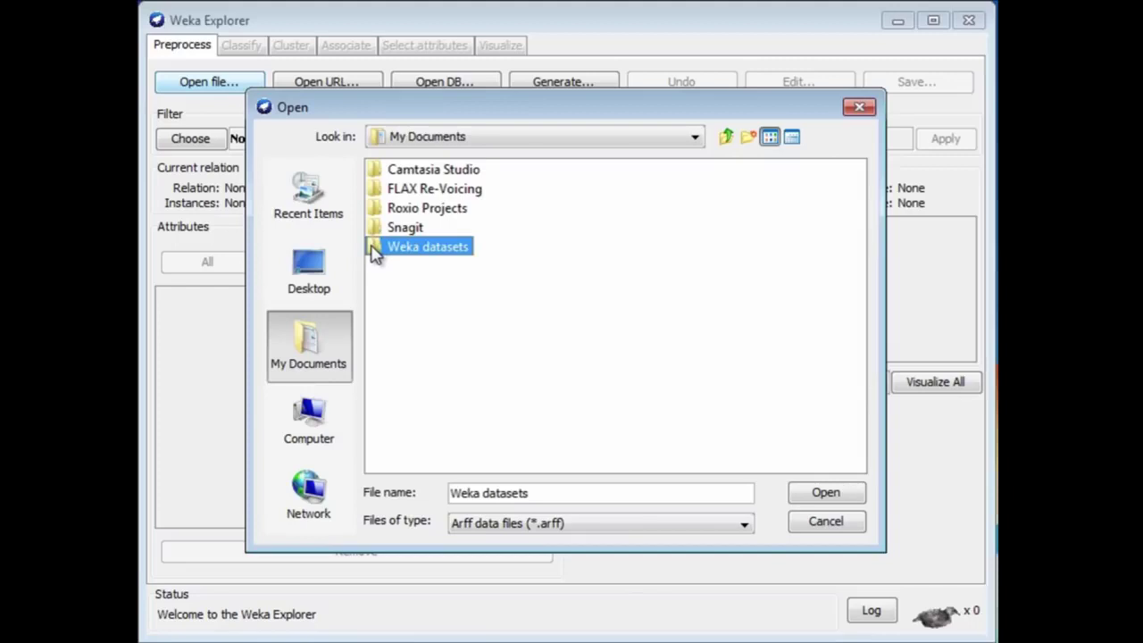
pyautogui.doubleClick(375, 252)
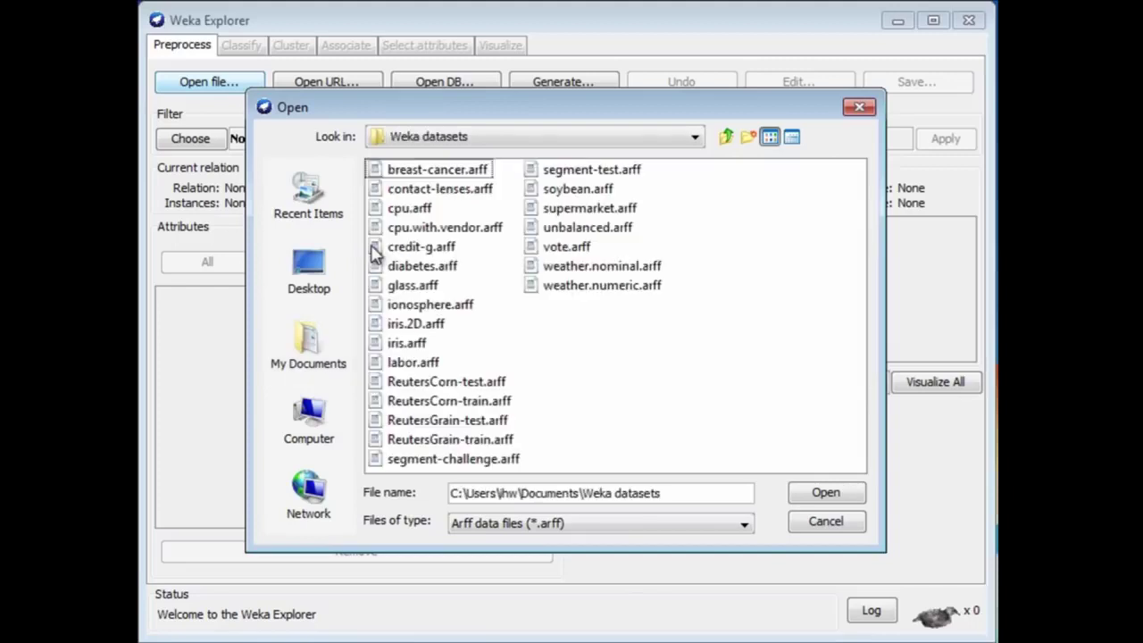
pyautogui.click(590, 267)
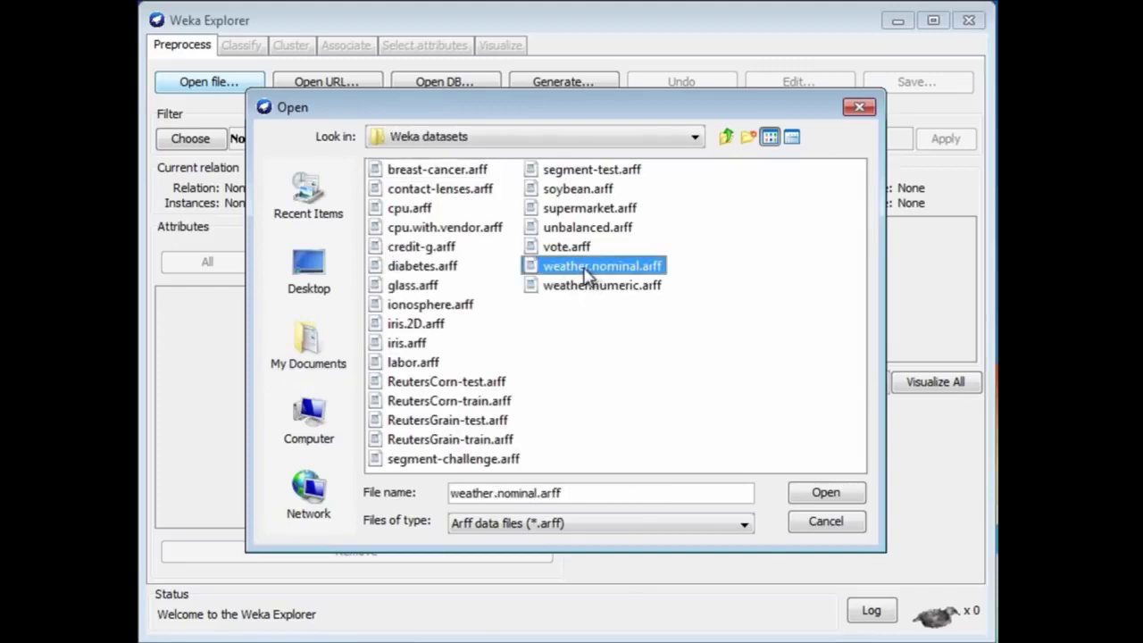
pyautogui.doubleClick(529, 268)
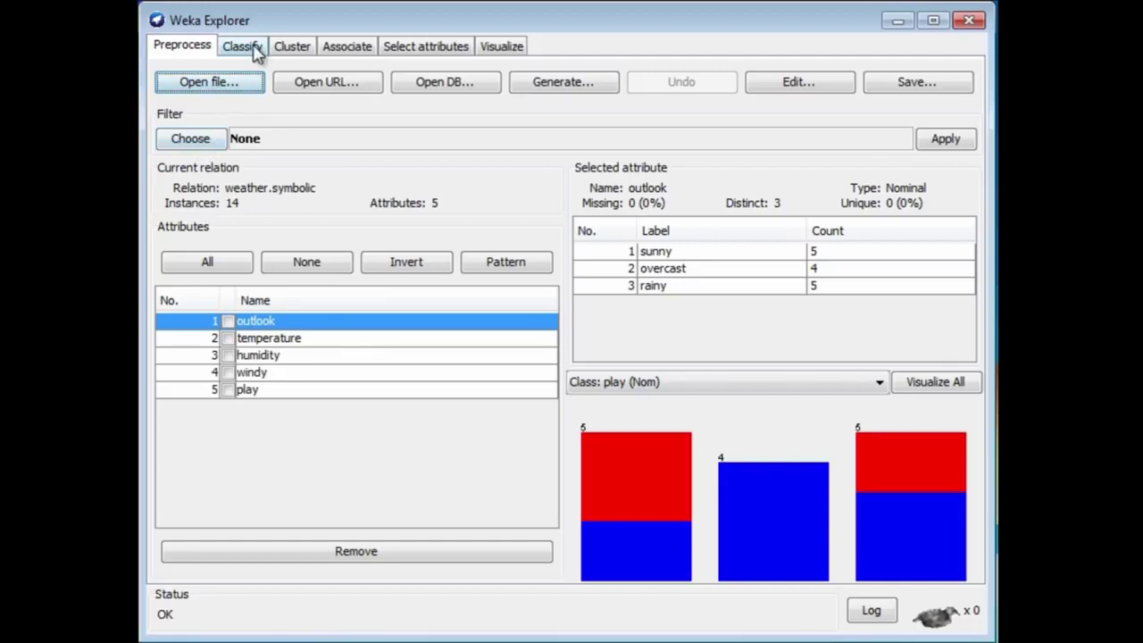
# Step: Choose the filters > unsupervised > attribute > Remove filter
pyautogui.click(197, 142)
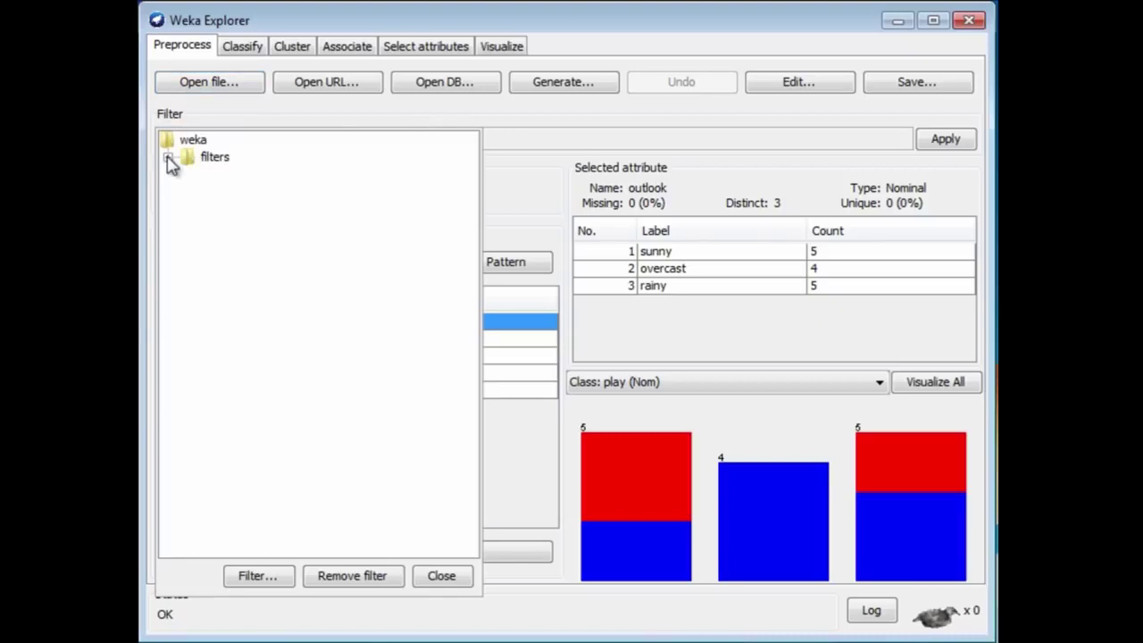
pyautogui.click(168, 157)
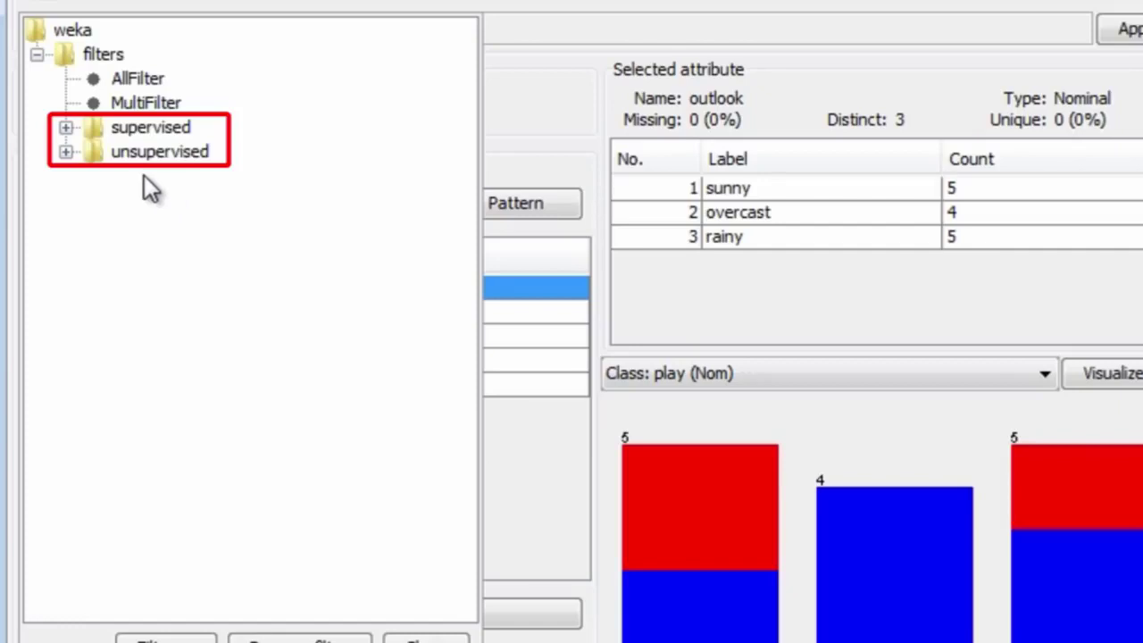
pyautogui.click(66, 153)
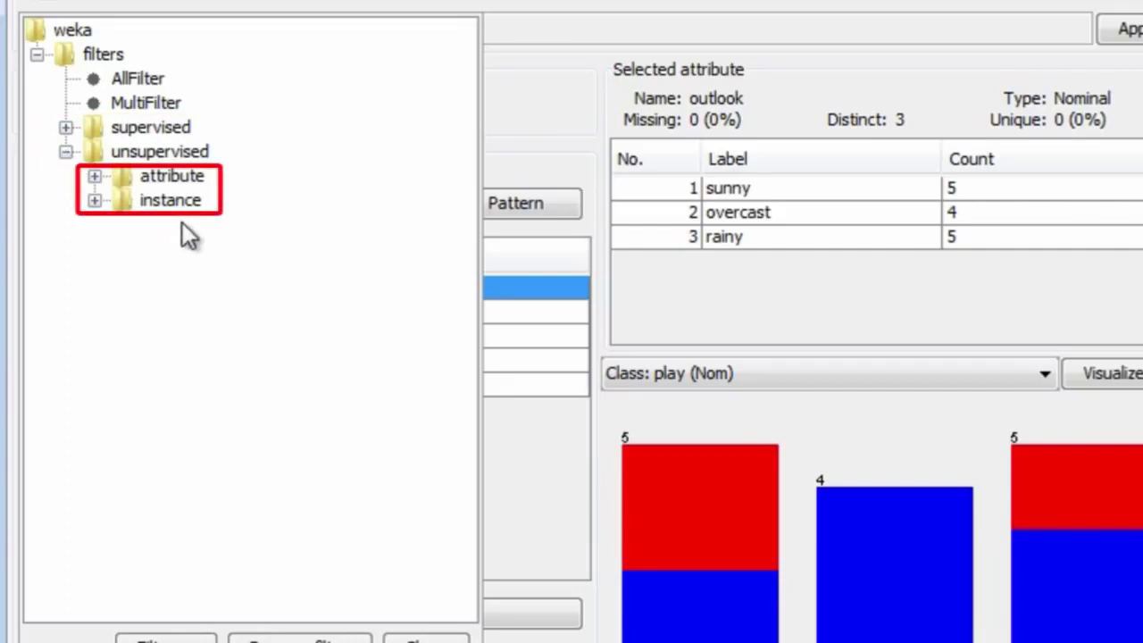
pyautogui.click(94, 177)
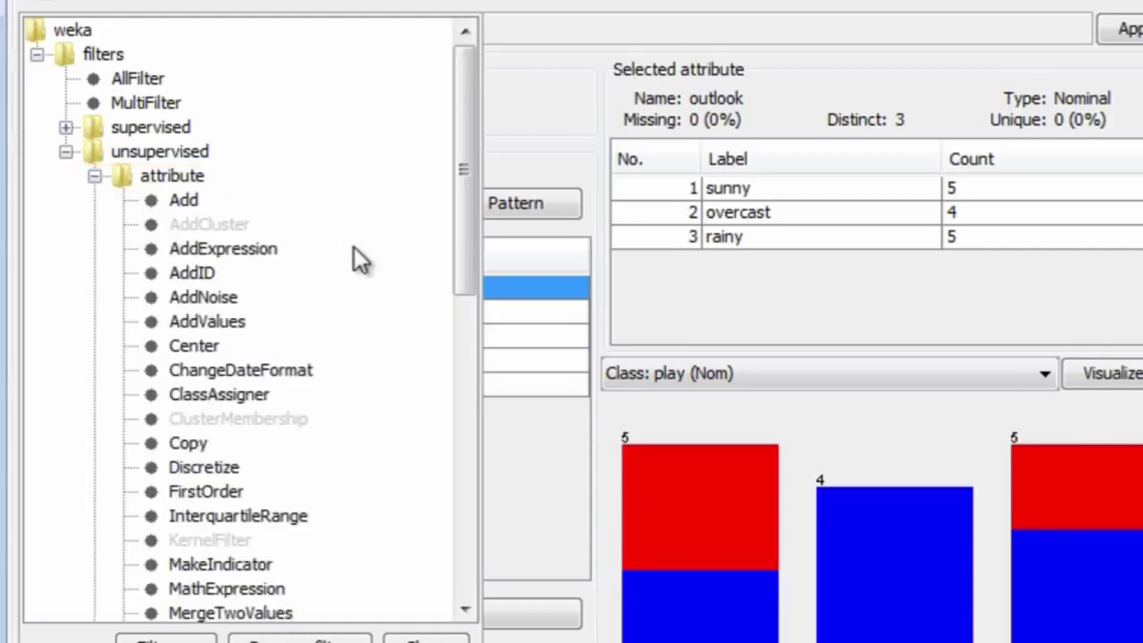
pyautogui.scroll(-3, 356, 244)
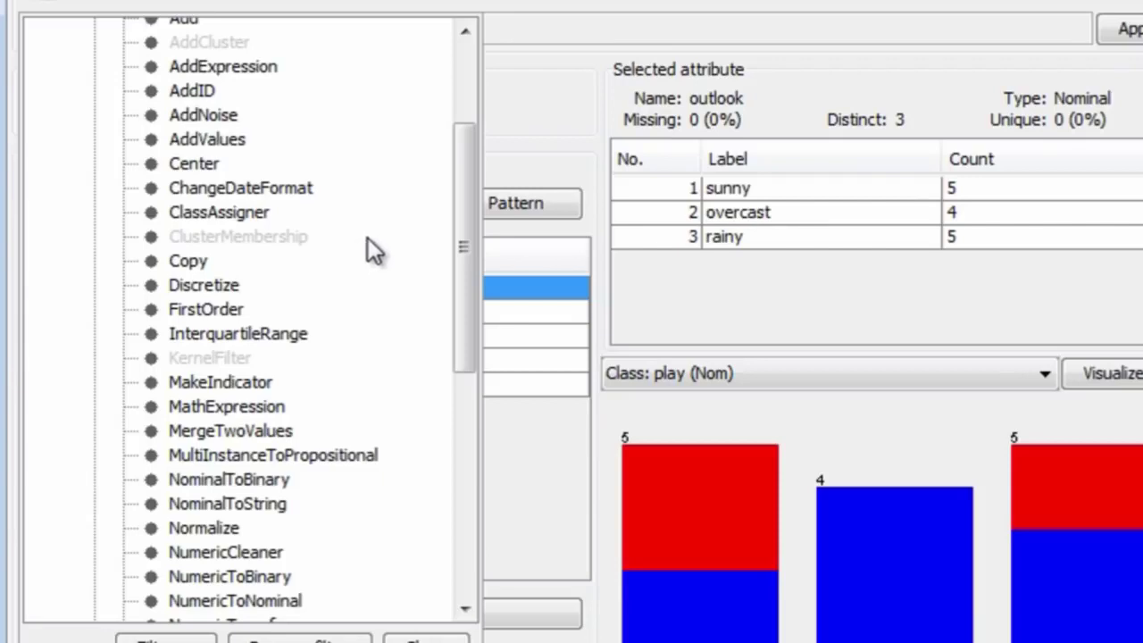
pyautogui.scroll(-5, 368, 238)
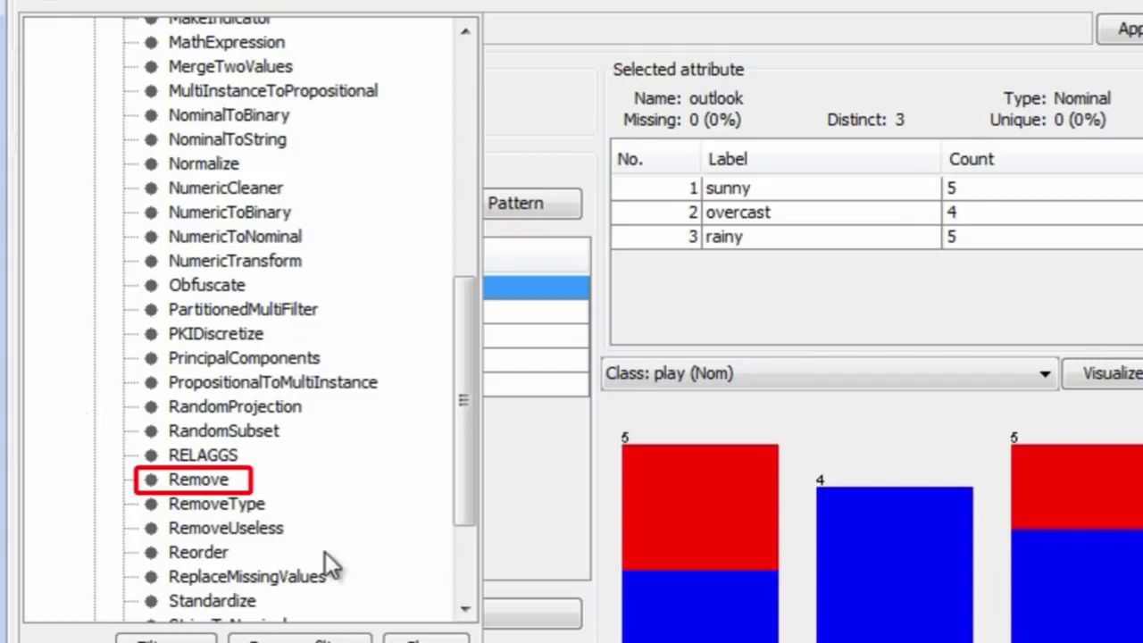
pyautogui.click(201, 487)
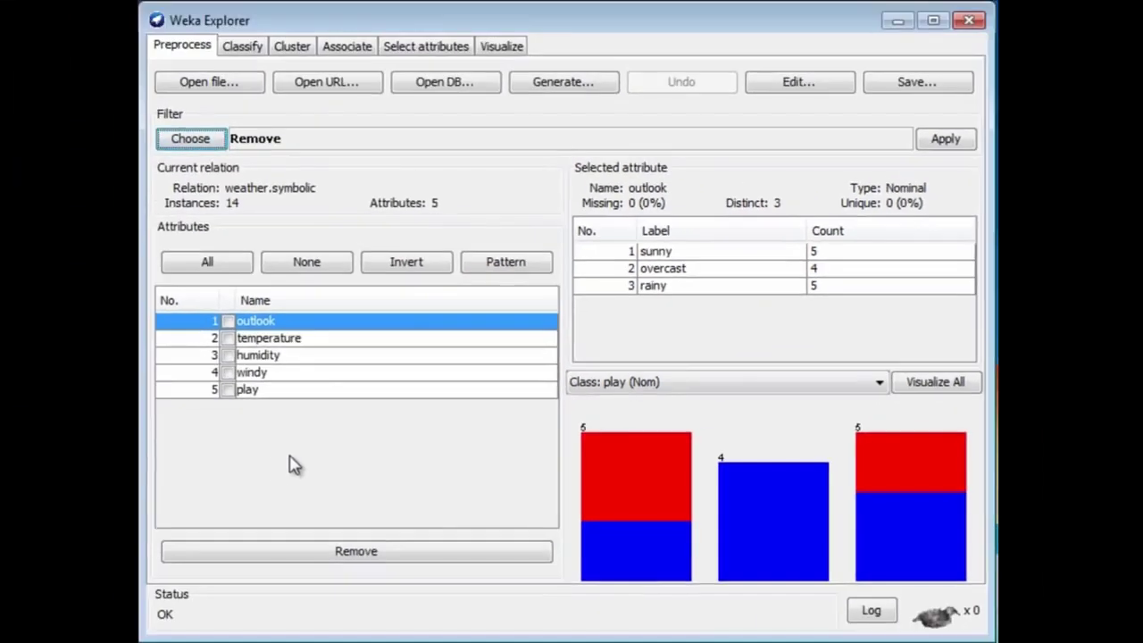
# Step: Set the Remove filter's attributeIndices to 3 and apply it, dropping humidity
pyautogui.click(275, 148)
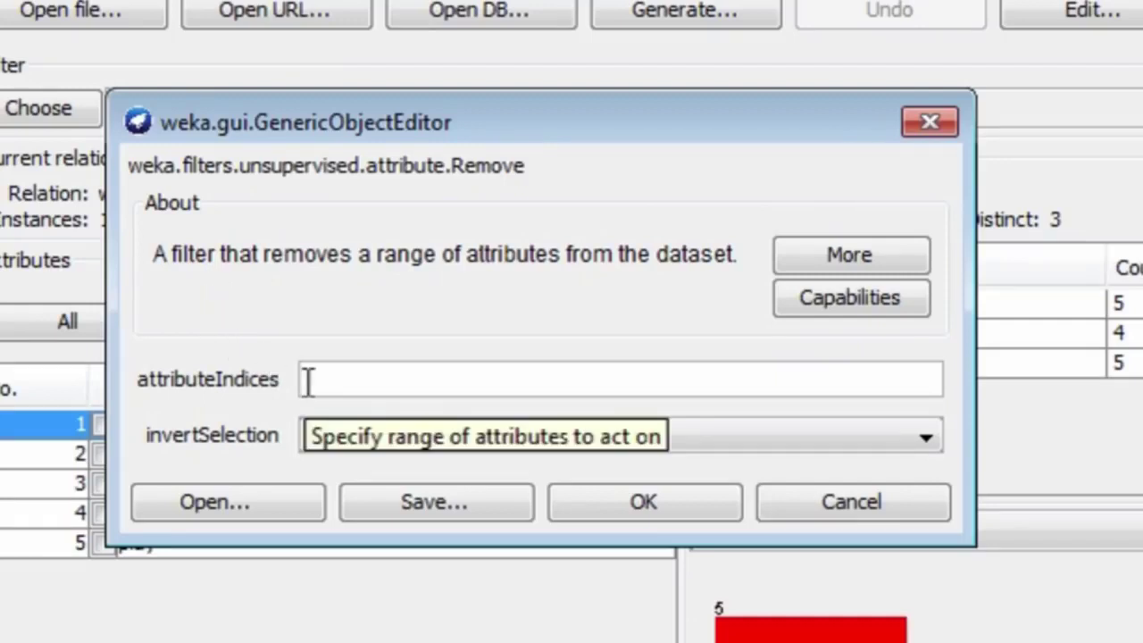
pyautogui.click(307, 382)
pyautogui.write('3')
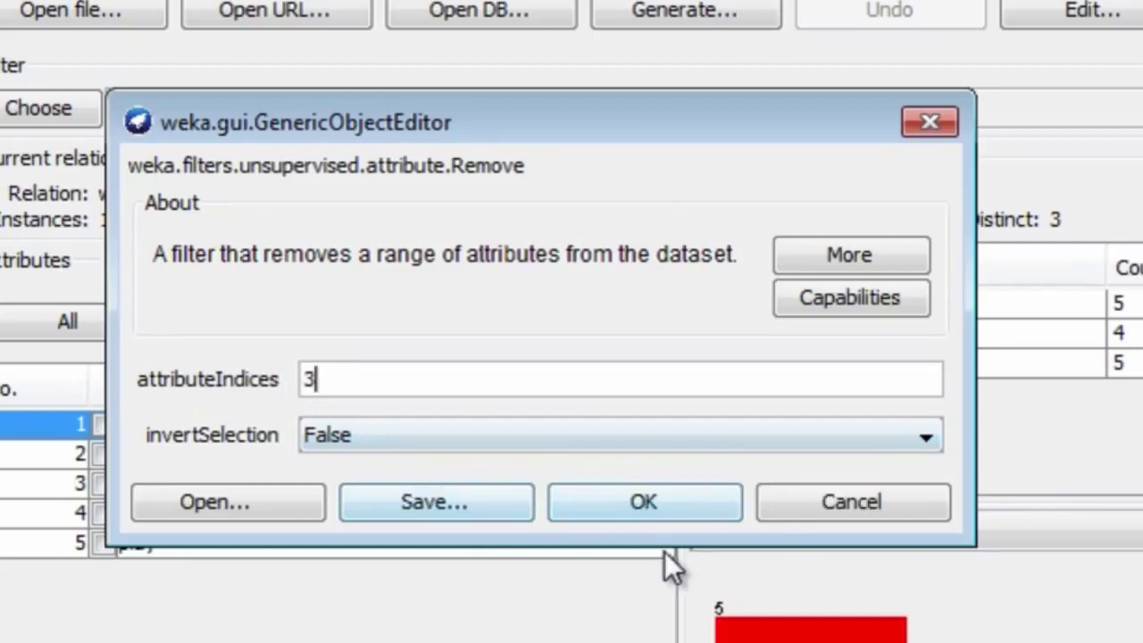
pyautogui.click(644, 503)
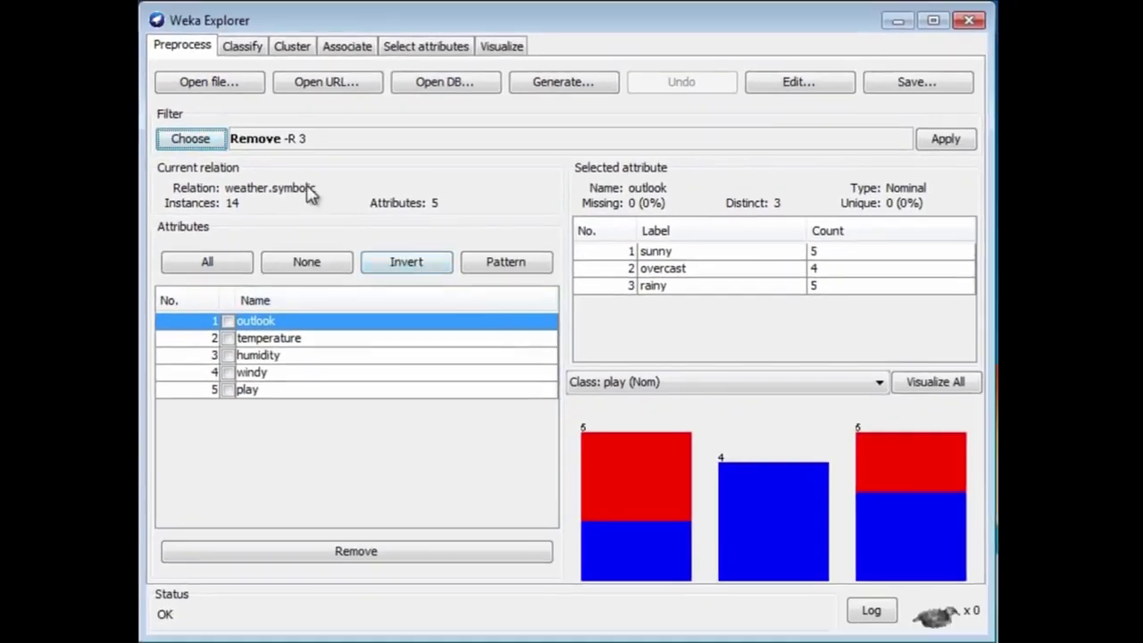
pyautogui.click(945, 141)
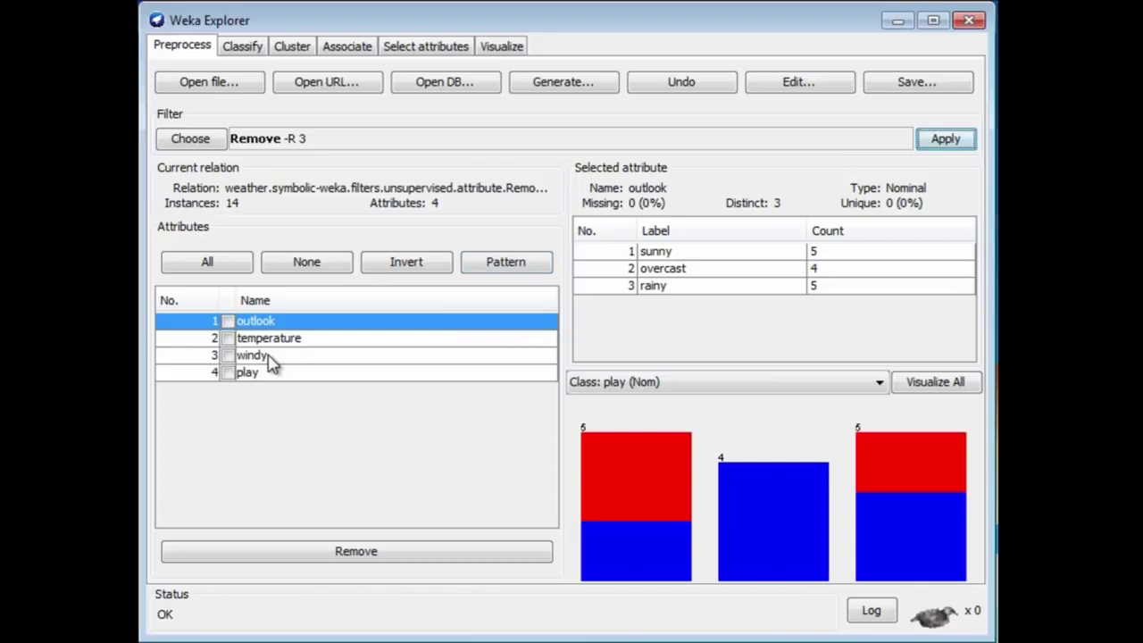
pyautogui.click(704, 85)
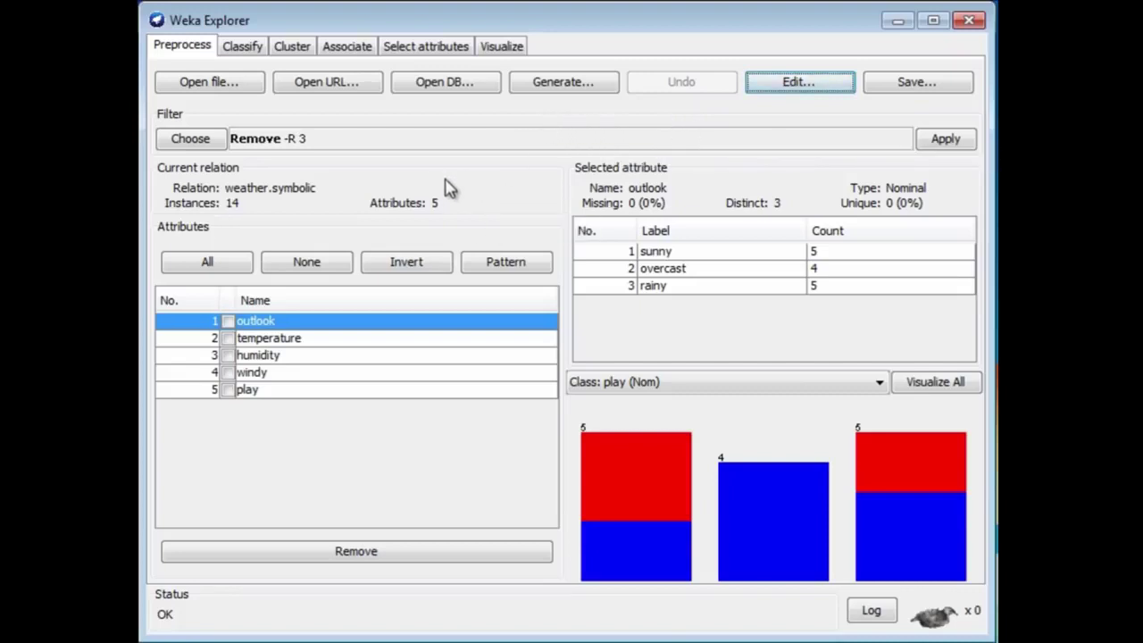
pyautogui.click(227, 355)
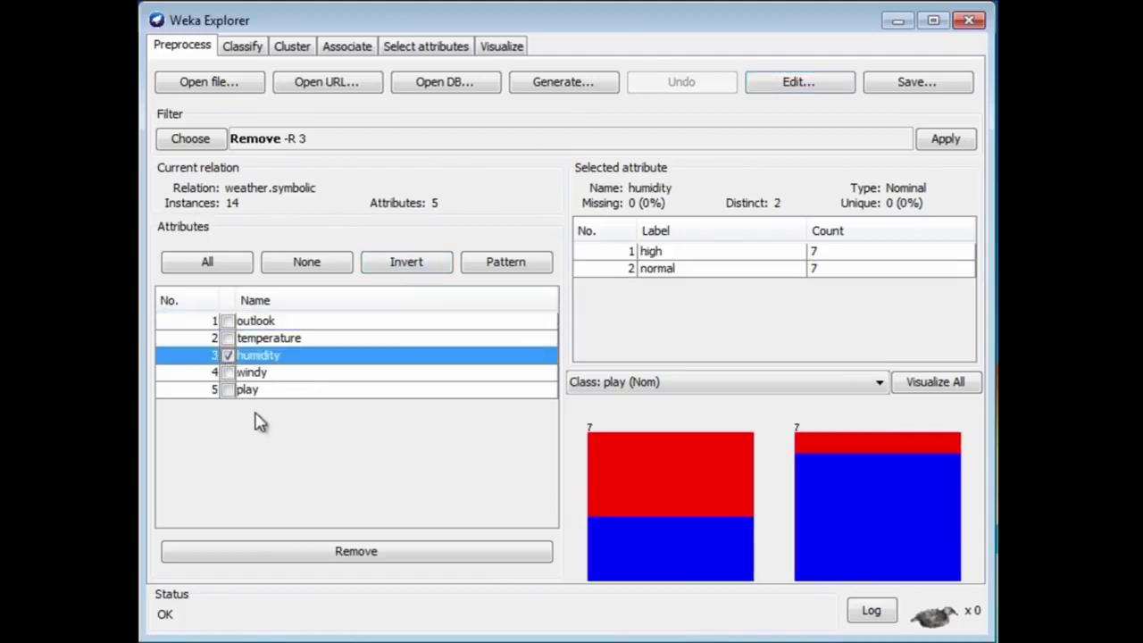
pyautogui.click(413, 561)
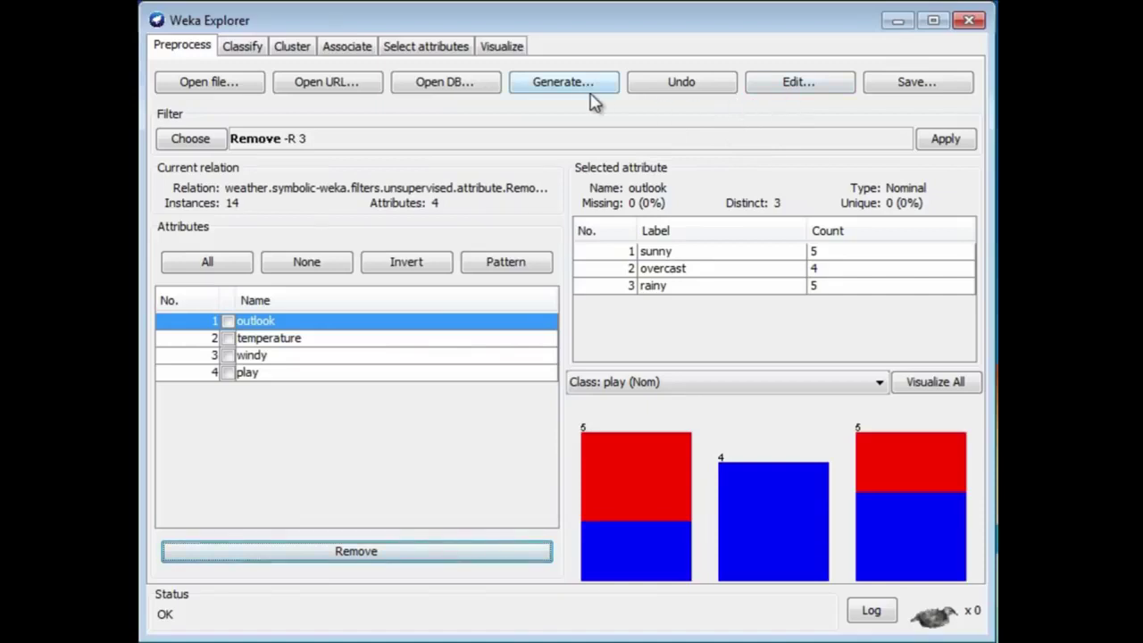
pyautogui.click(684, 90)
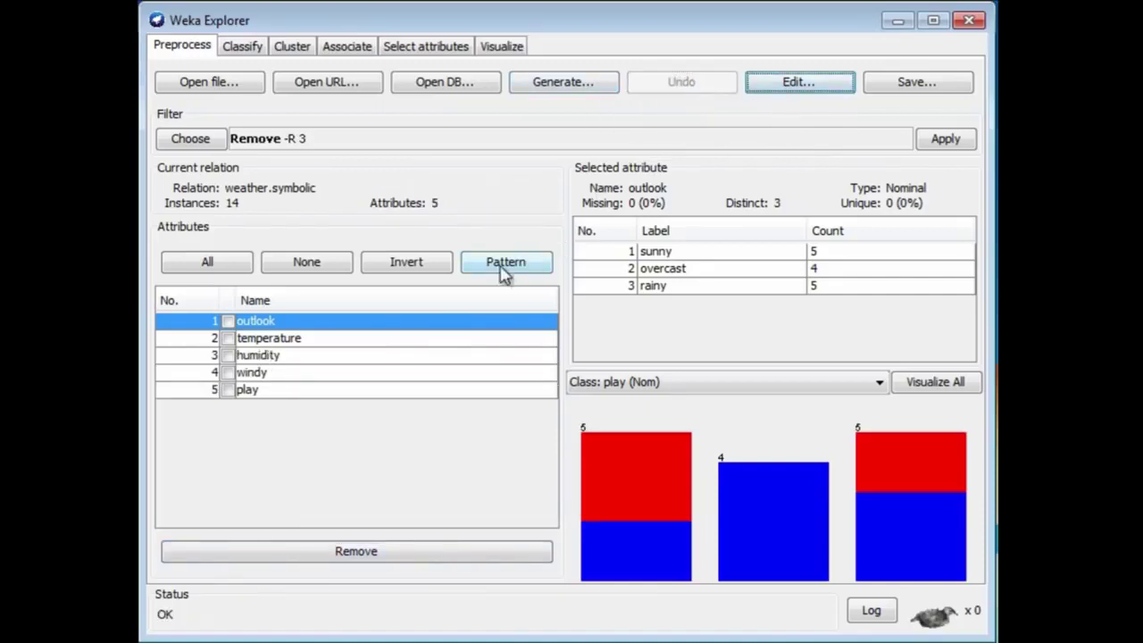
pyautogui.click(262, 357)
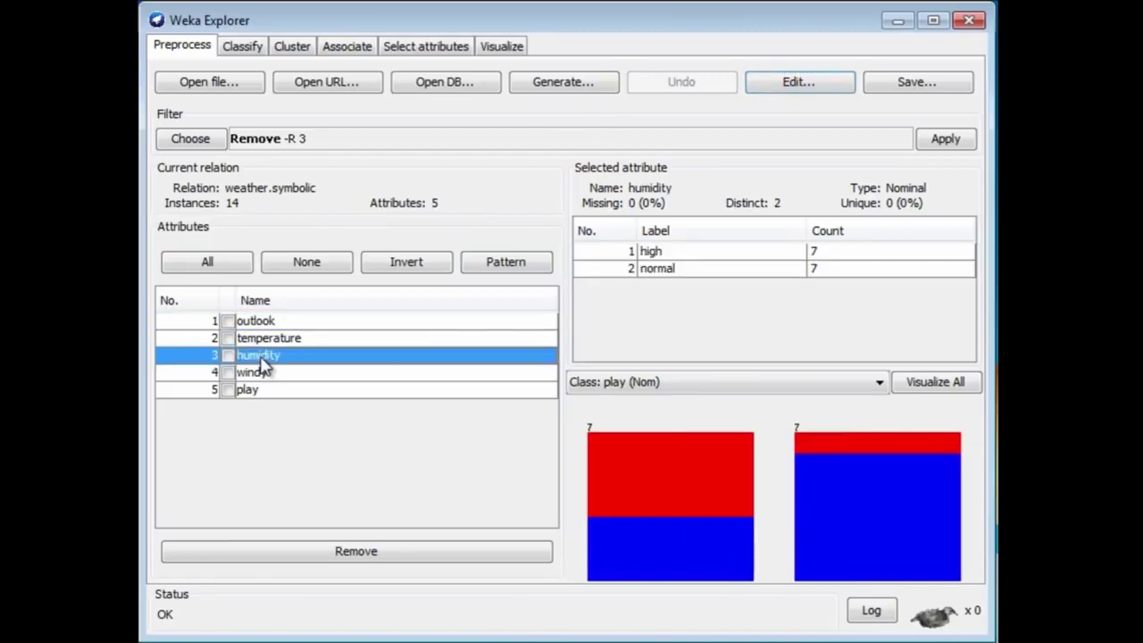
# Step: Select the unsupervised > instance > RemoveWithValues filter
pyautogui.click(202, 143)
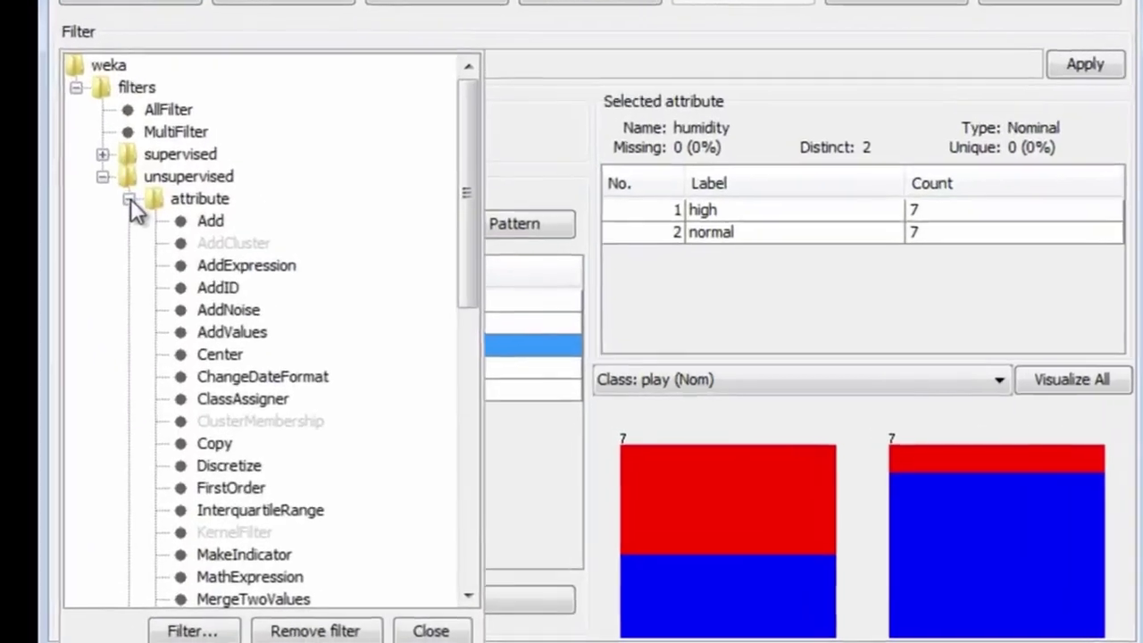
pyautogui.click(209, 243)
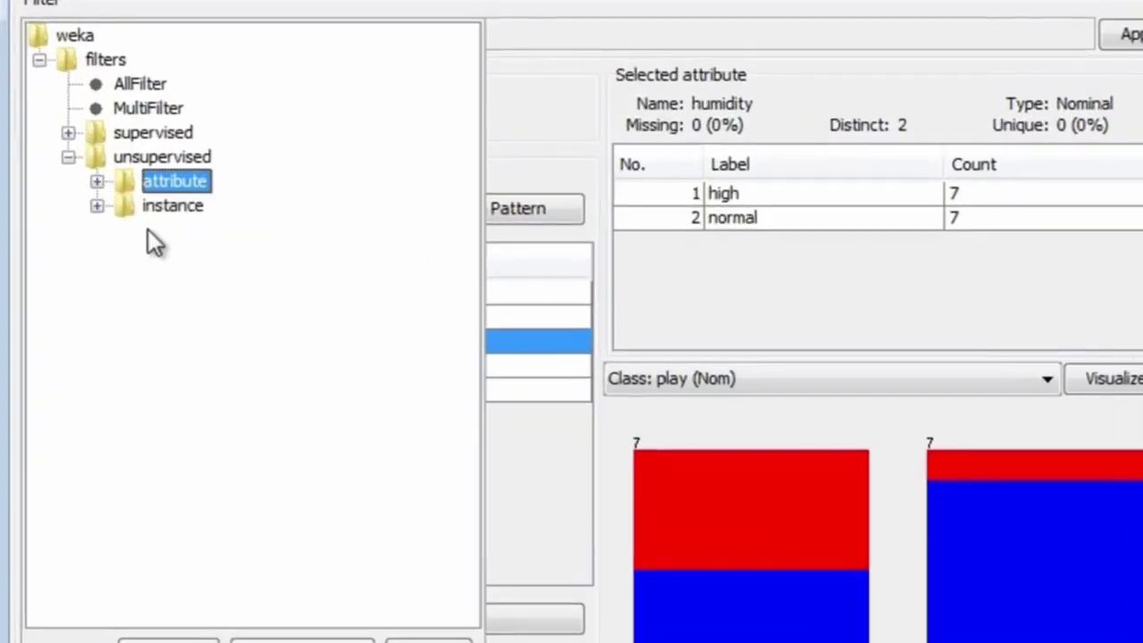
pyautogui.click(96, 206)
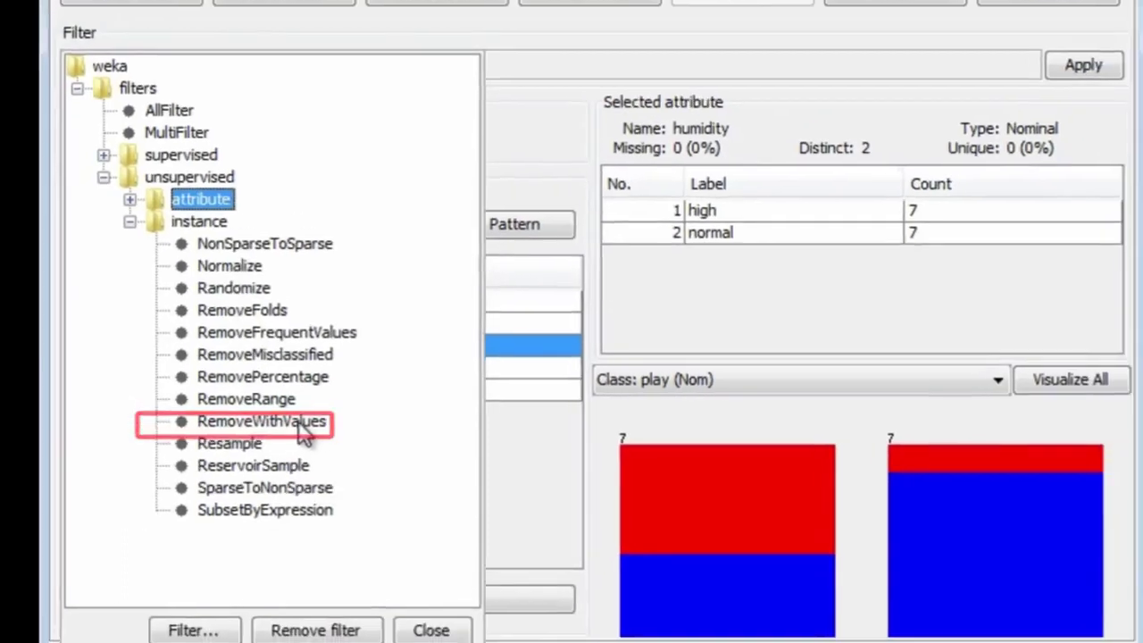
pyautogui.click(279, 427)
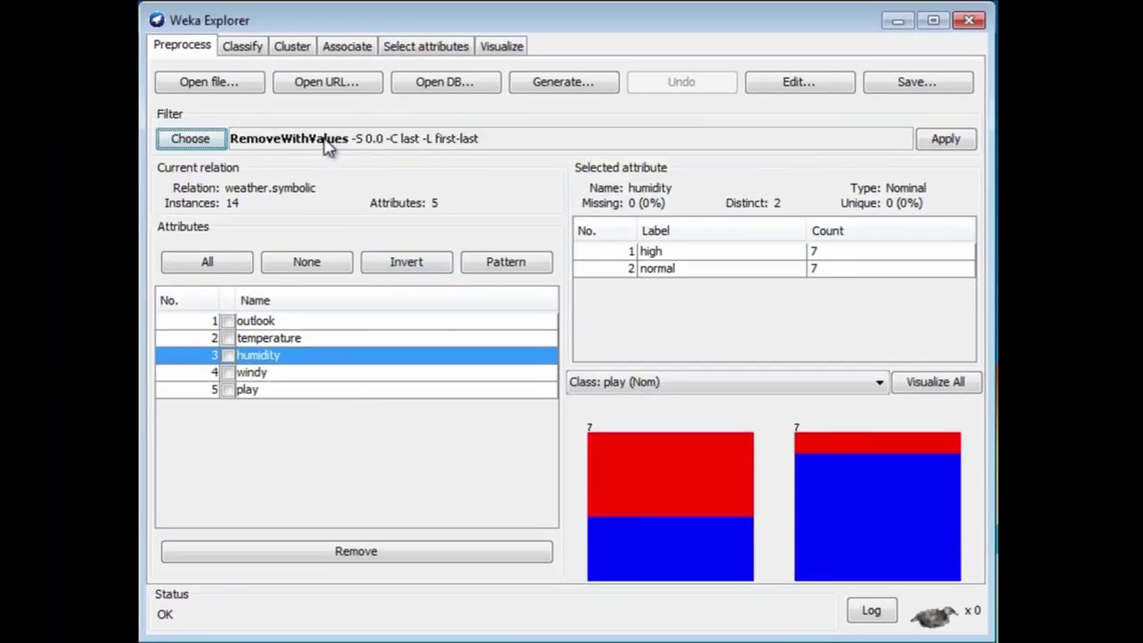
# Step: Set RemoveWithValues attributeIndex to 3 and nominalIndices to 1
pyautogui.click(290, 144)
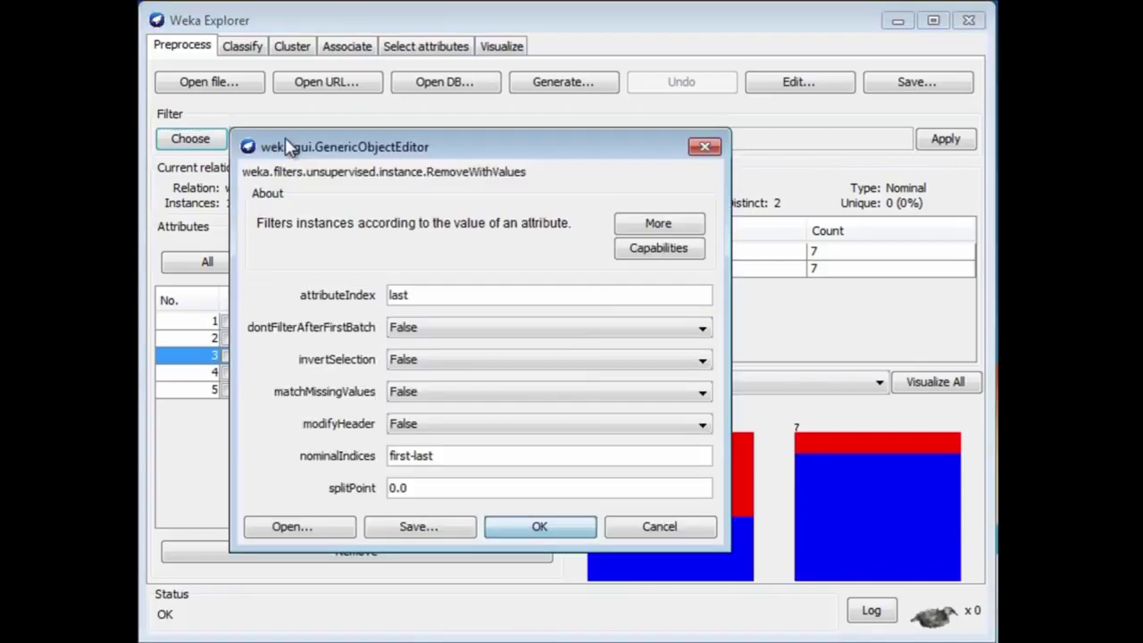
pyautogui.click(661, 228)
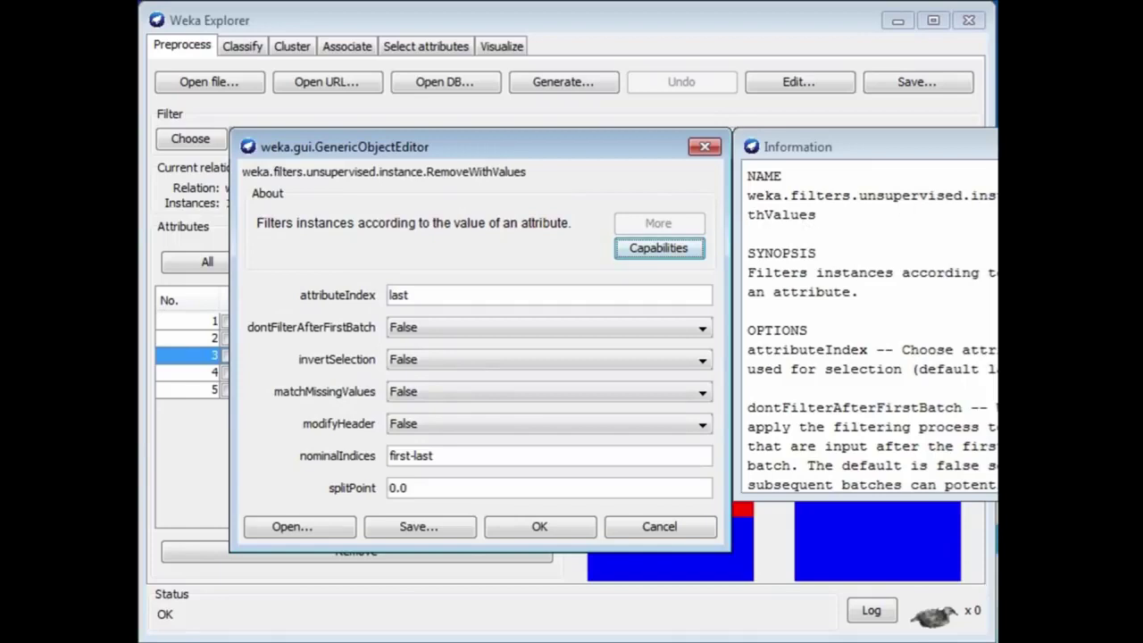
pyautogui.hotkey('alt', 'F4')
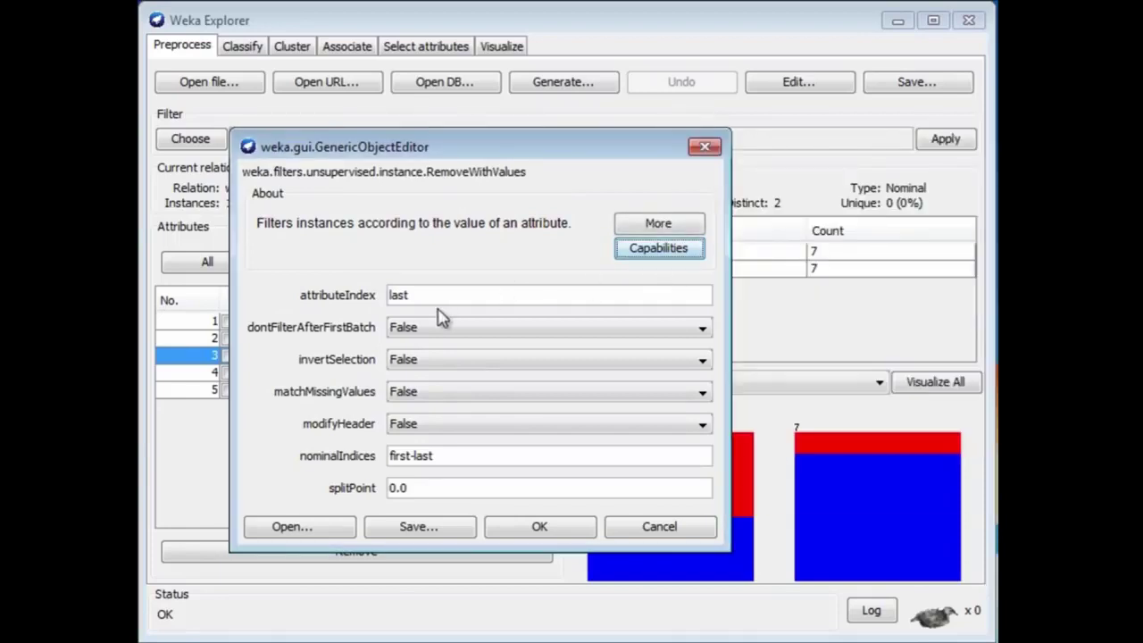
pyautogui.moveTo(427, 296); pyautogui.dragTo(343, 297)
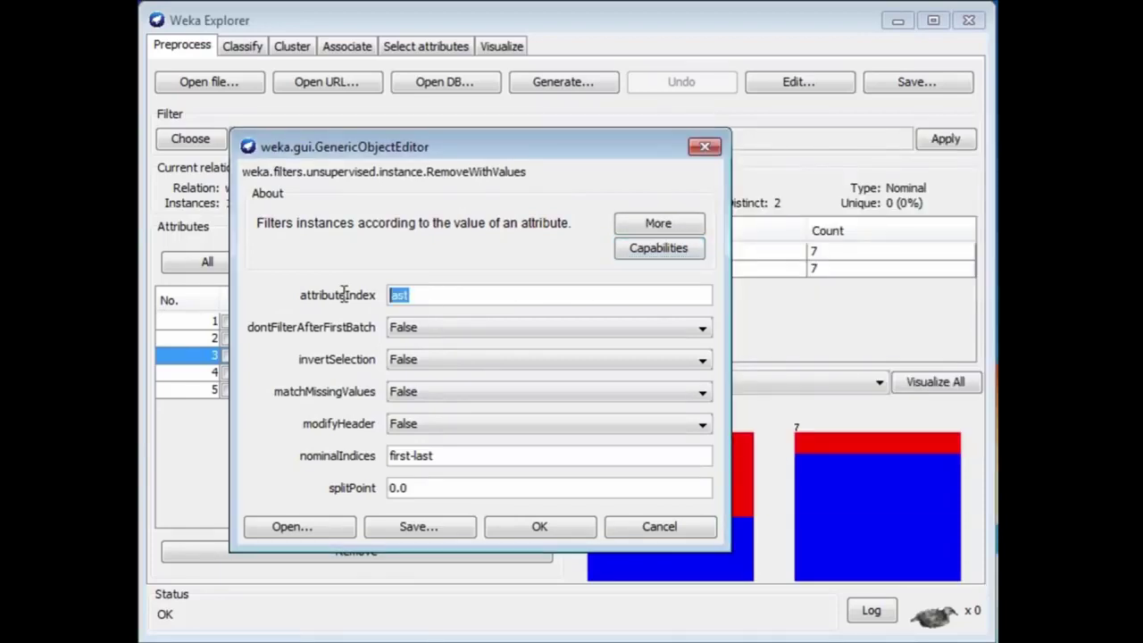
pyautogui.write('3')
pyautogui.moveTo(448, 459); pyautogui.dragTo(379, 449)
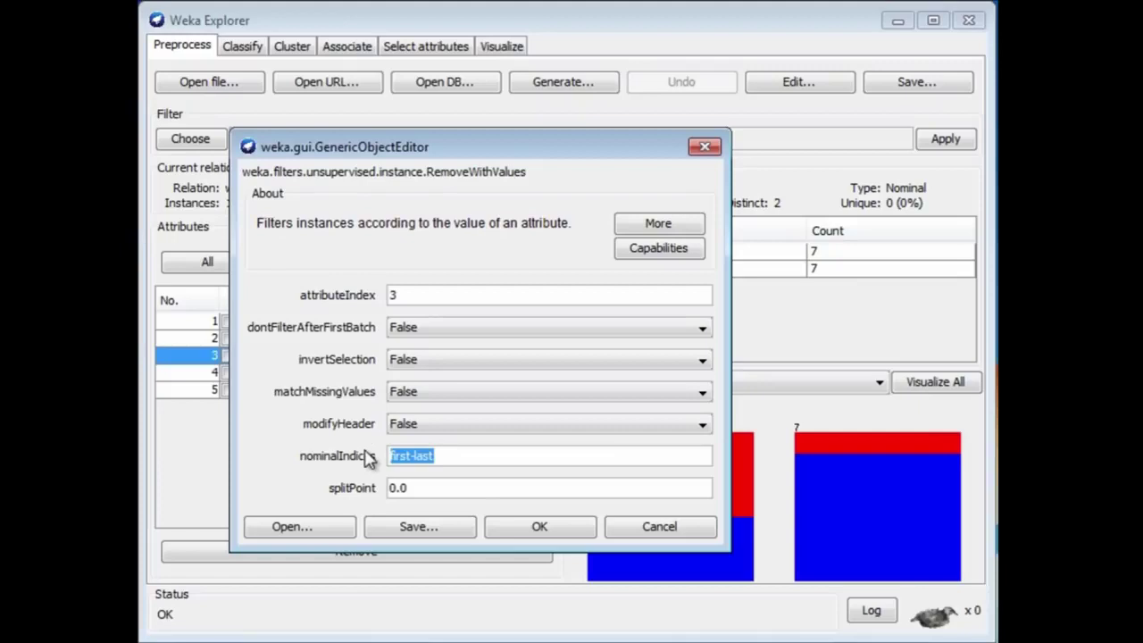
pyautogui.write('1')
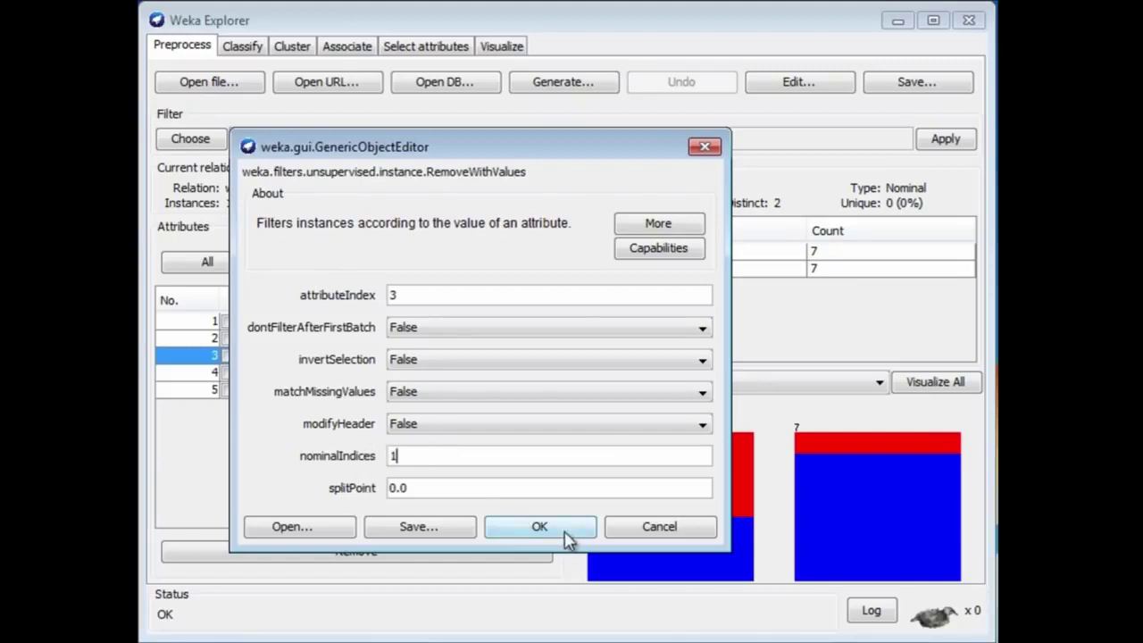
pyautogui.click(539, 527)
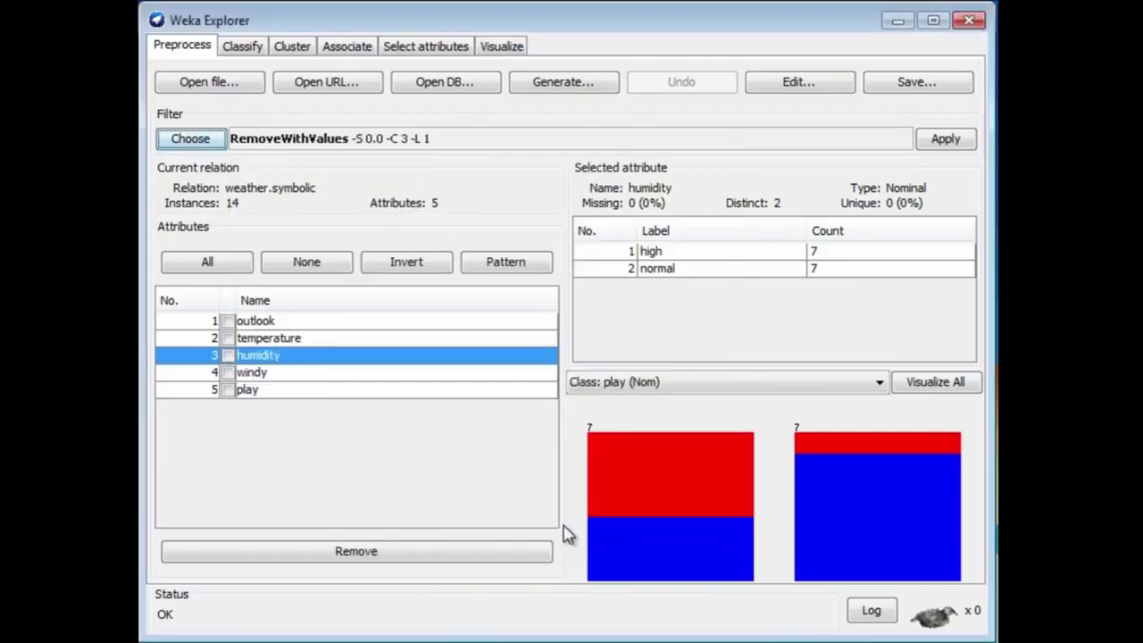
pyautogui.click(945, 143)
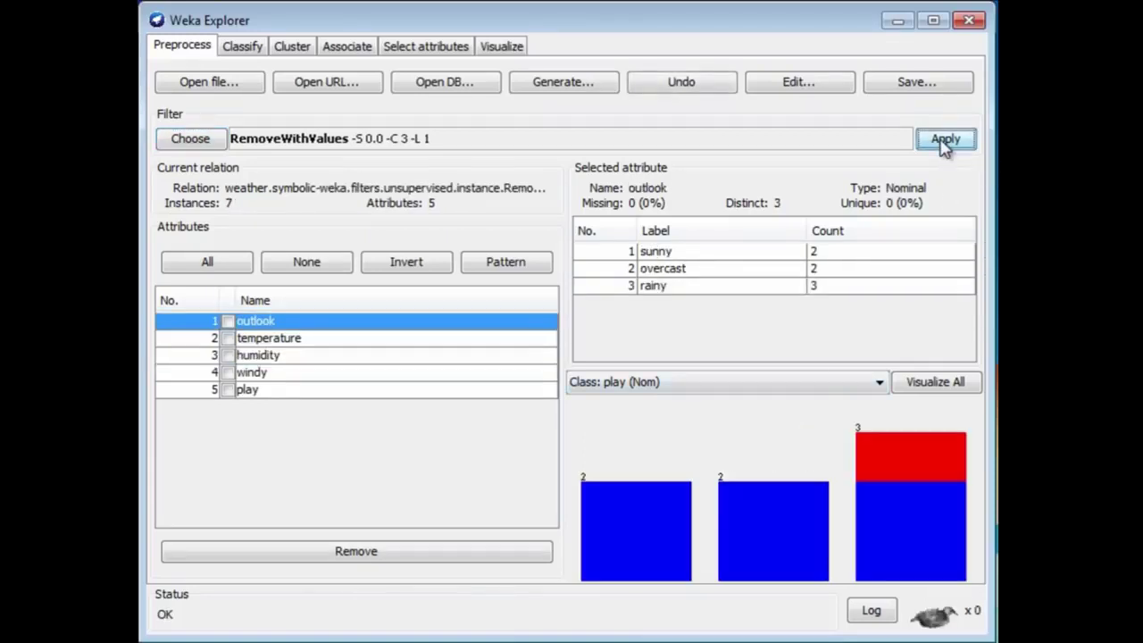
pyautogui.click(267, 357)
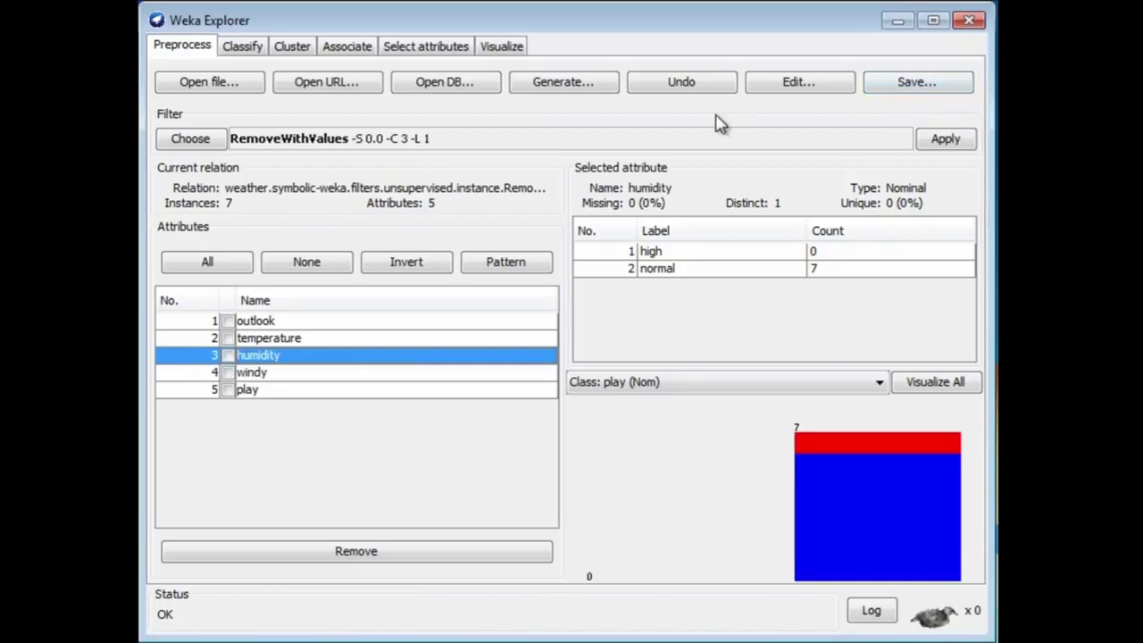
pyautogui.click(705, 84)
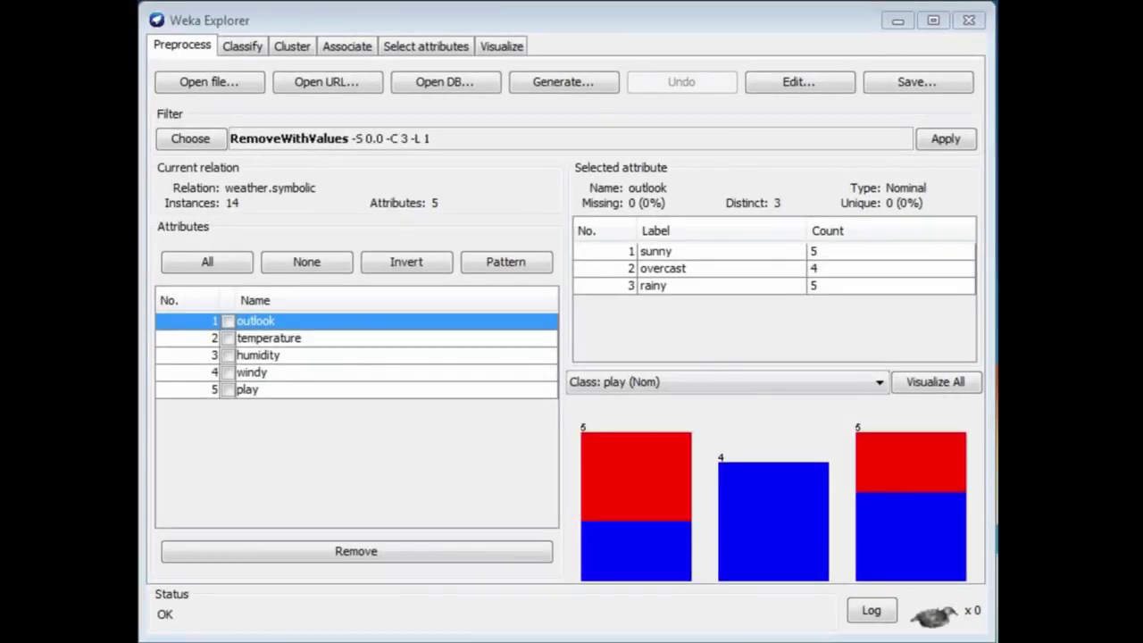
pyautogui.click(199, 85)
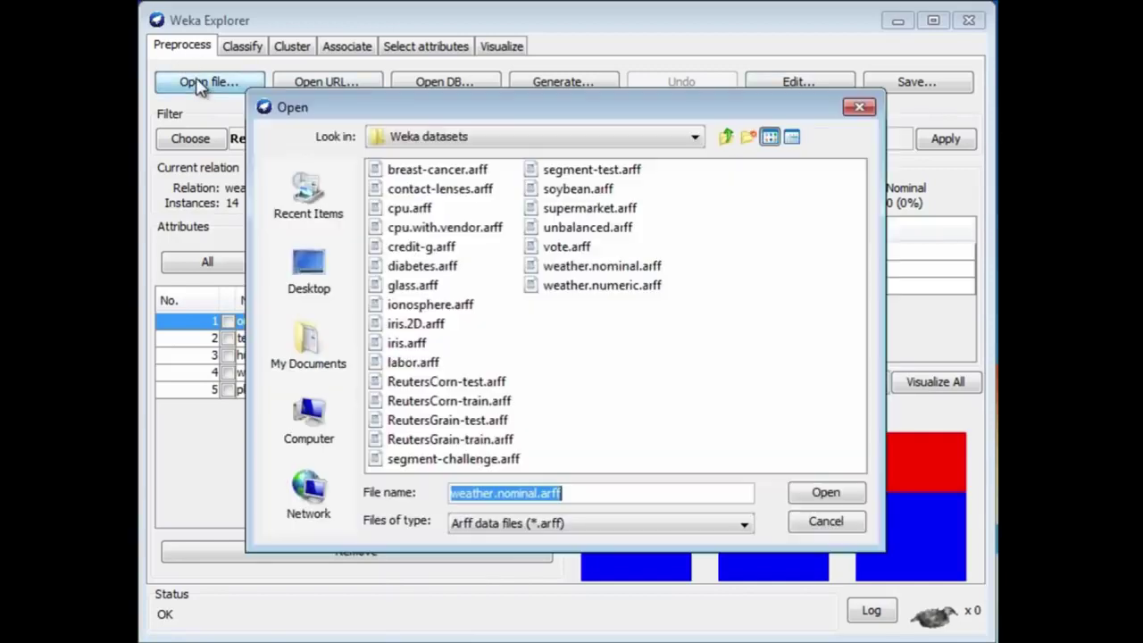
# Step: Load glass.arff and cross-validate a J48 tree on it, scoring 66.8224%
pyautogui.click(408, 287)
pyautogui.doubleClick(409, 288)
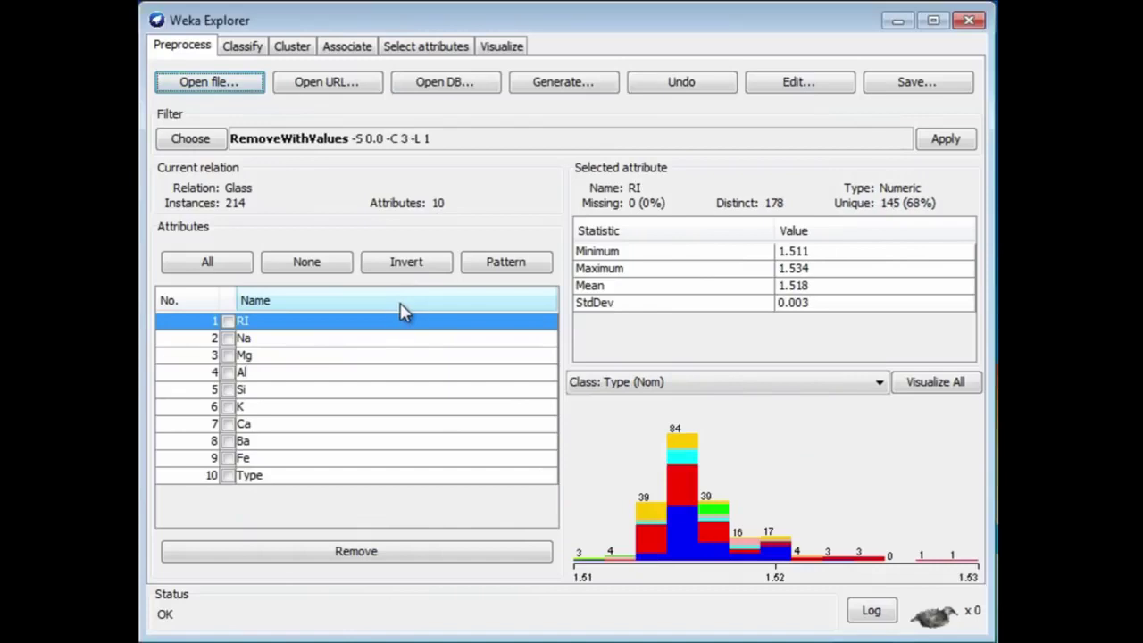
pyautogui.click(251, 52)
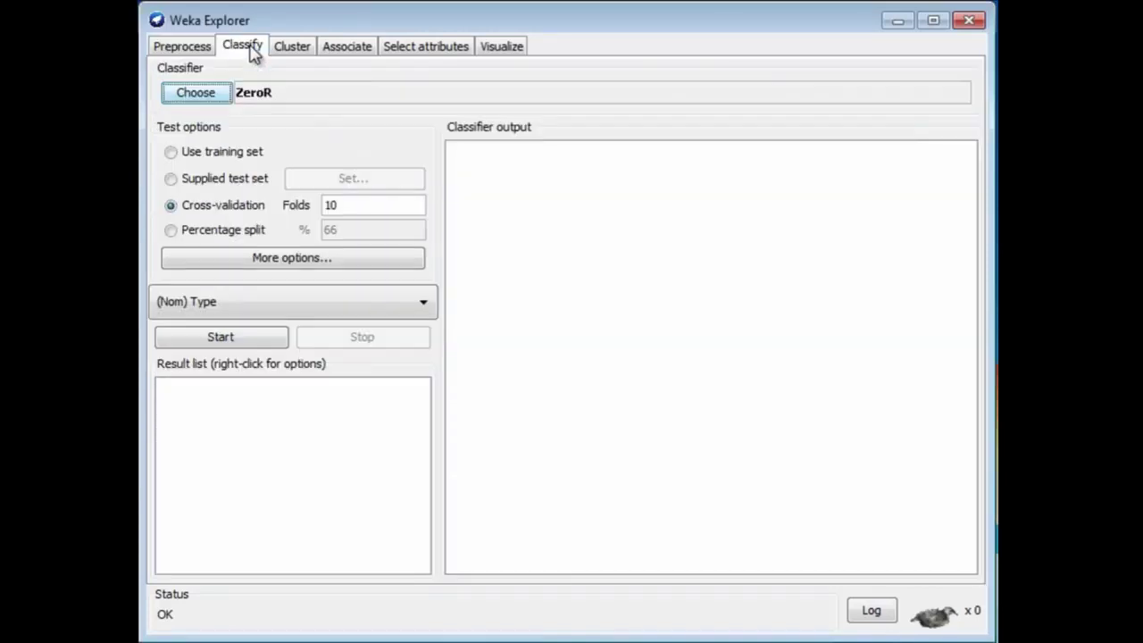
pyautogui.click(190, 96)
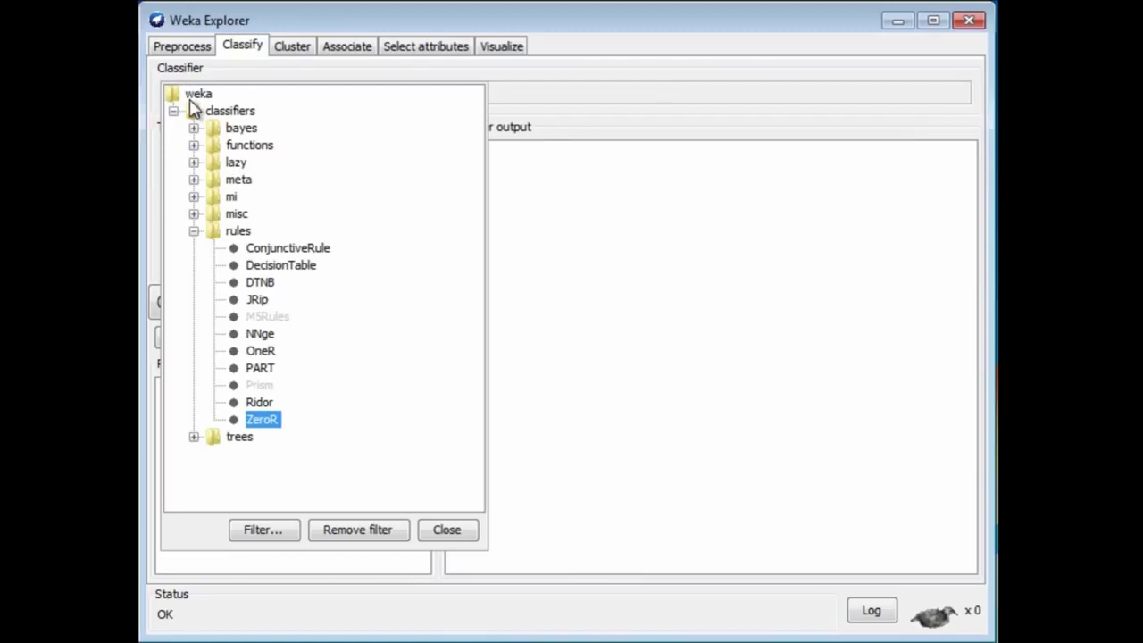
pyautogui.click(194, 437)
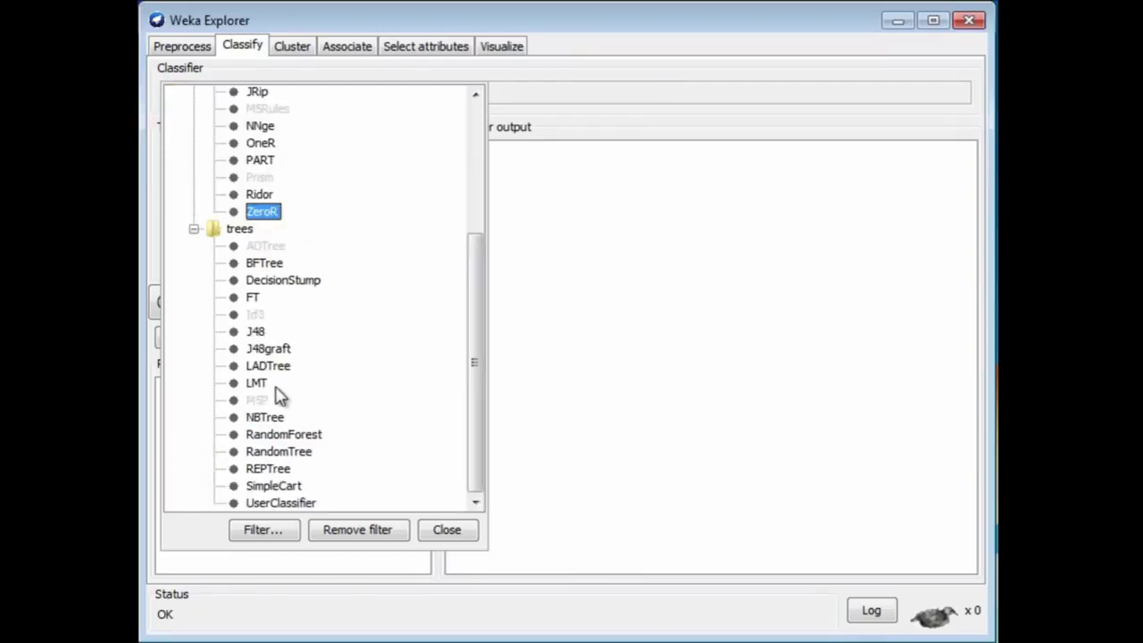
pyautogui.click(260, 333)
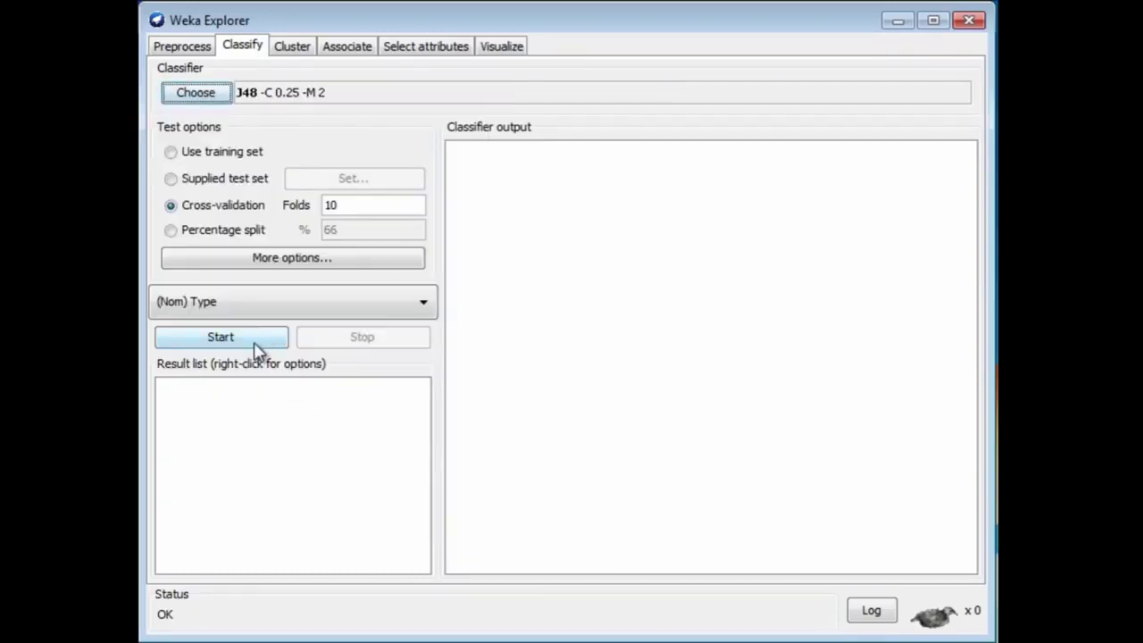
pyautogui.click(220, 338)
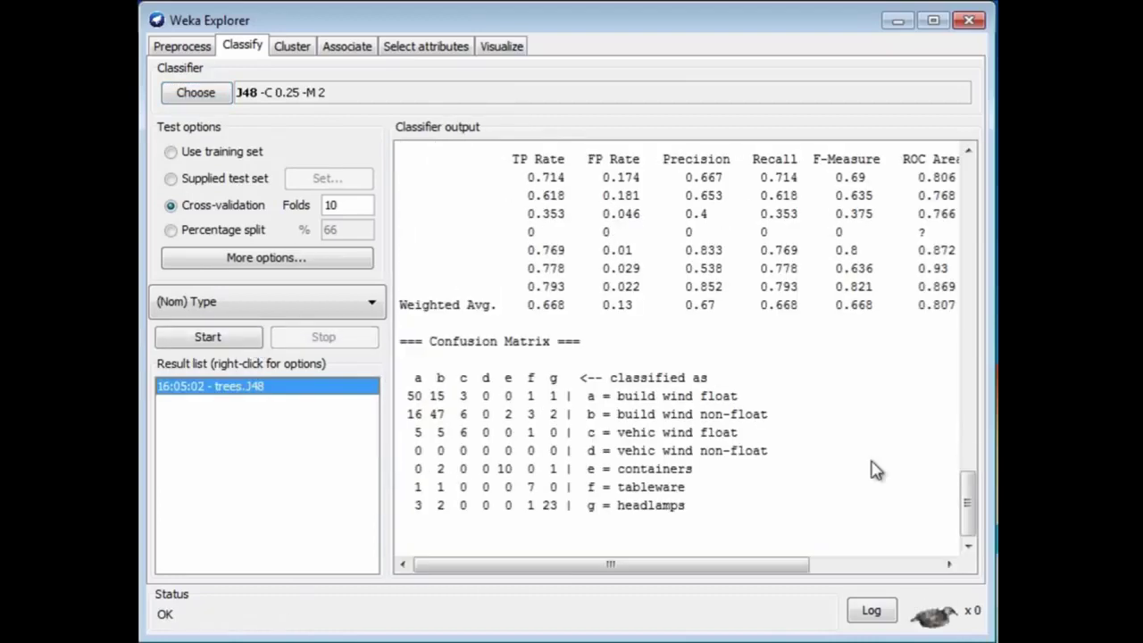
pyautogui.moveTo(965, 523); pyautogui.dragTo(965, 477)
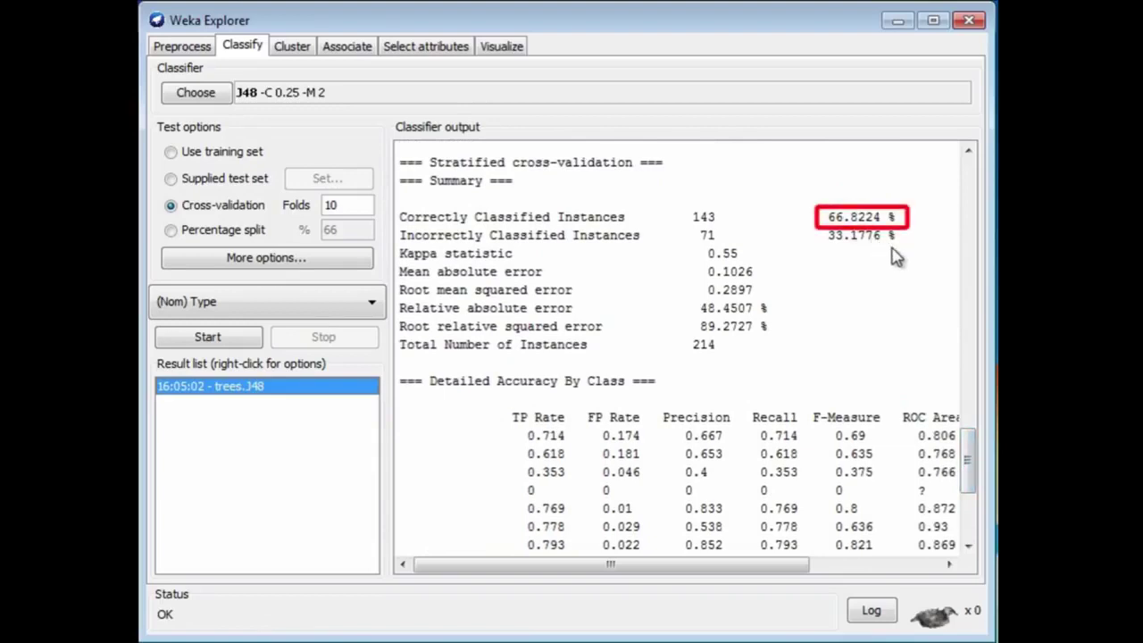
pyautogui.click(165, 47)
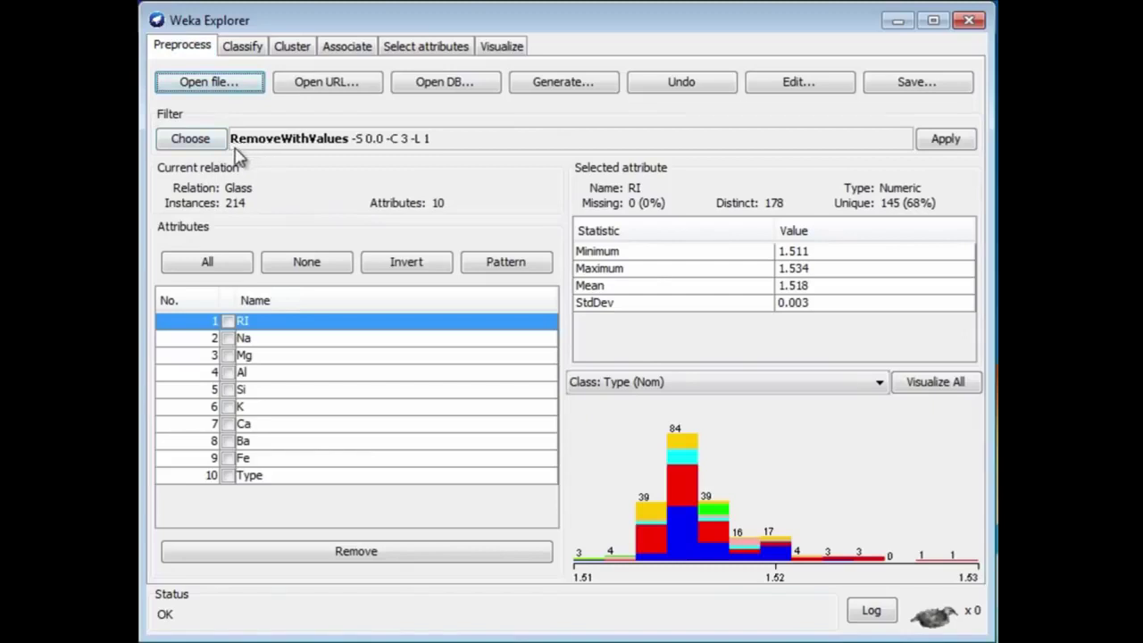
# Step: Remove the Fe attribute and rerun J48, now scoring 67.2897%
pyautogui.click(306, 260)
pyautogui.click(227, 458)
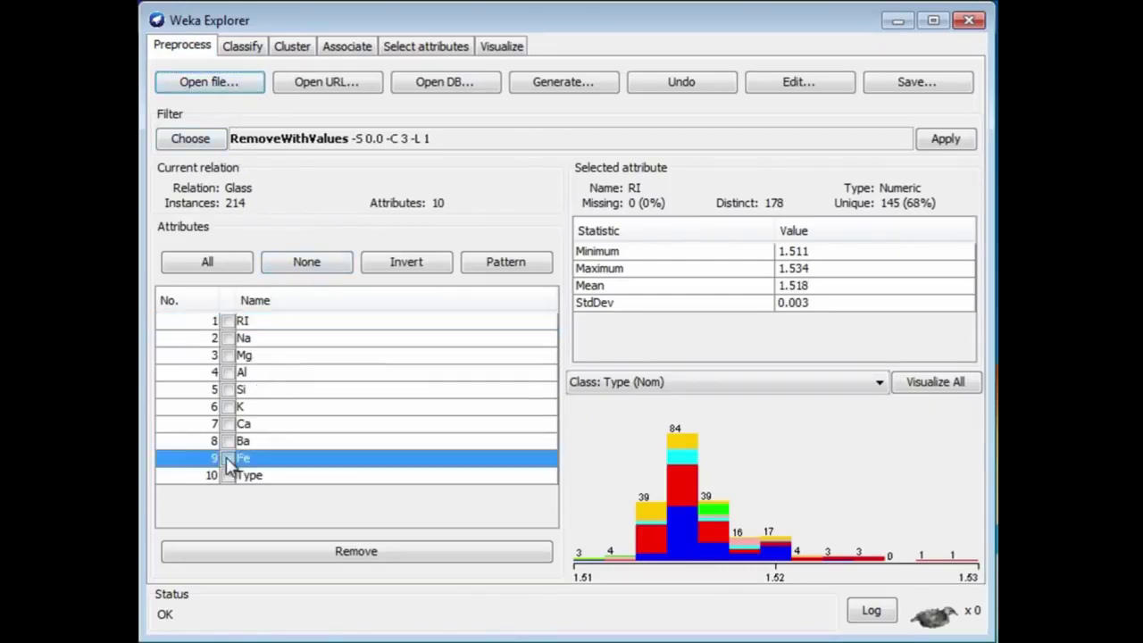
pyautogui.click(300, 554)
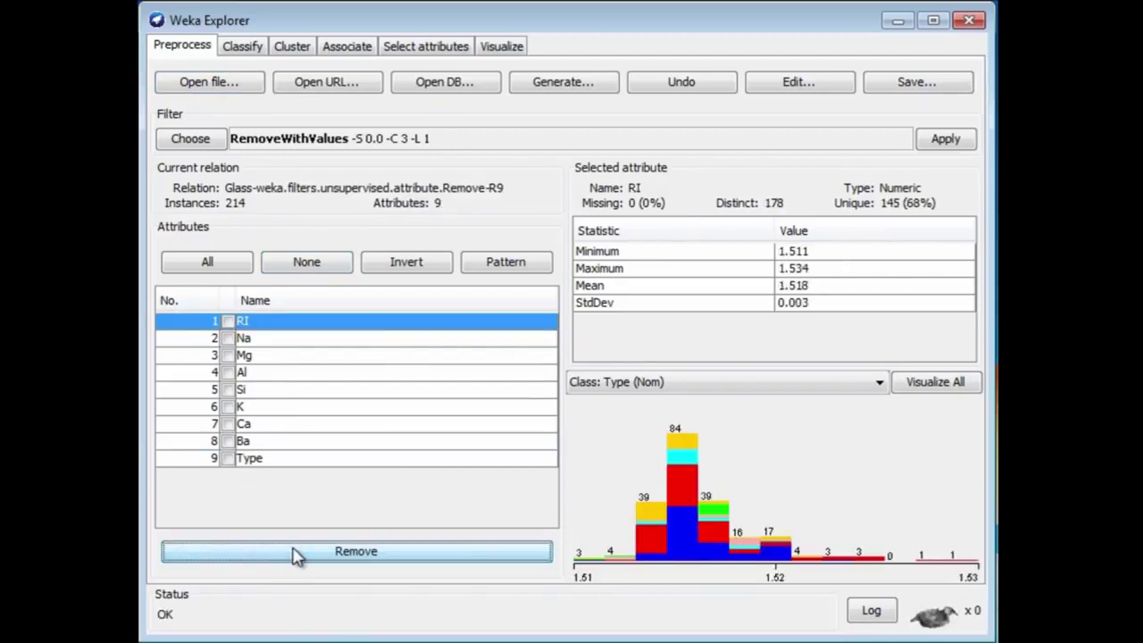
pyautogui.click(252, 56)
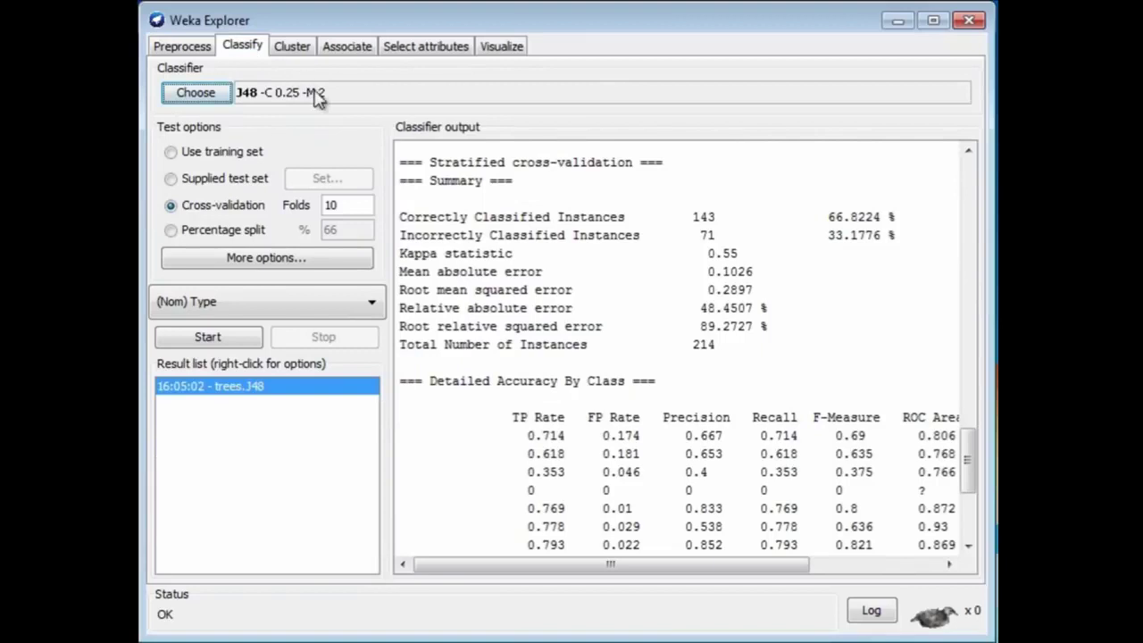
pyautogui.click(241, 343)
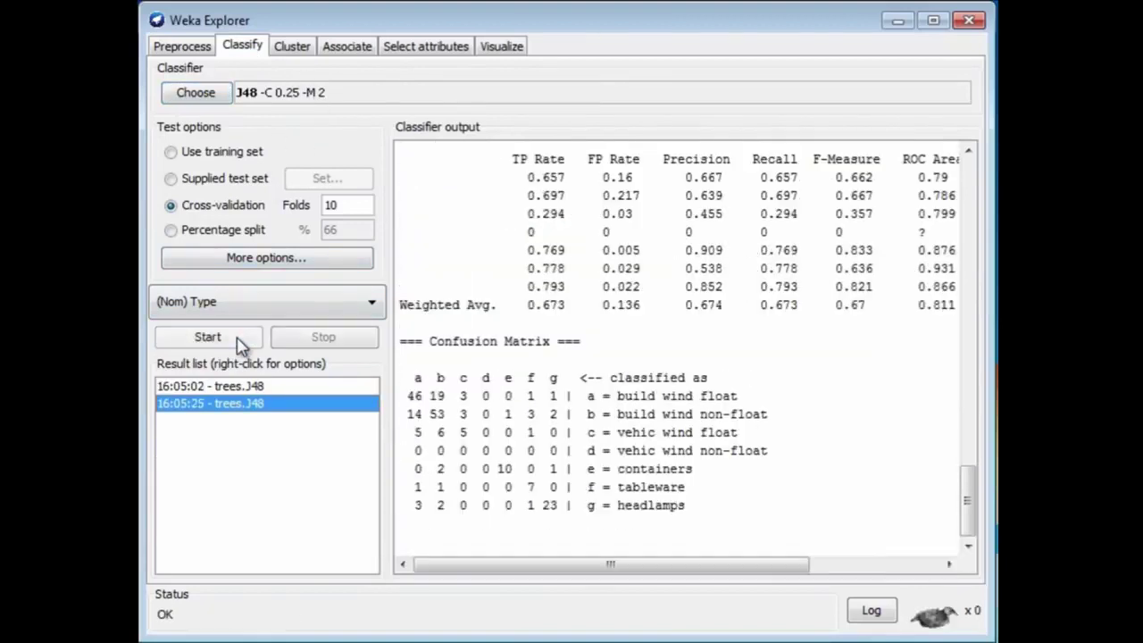
pyautogui.moveTo(968, 510); pyautogui.dragTo(967, 473)
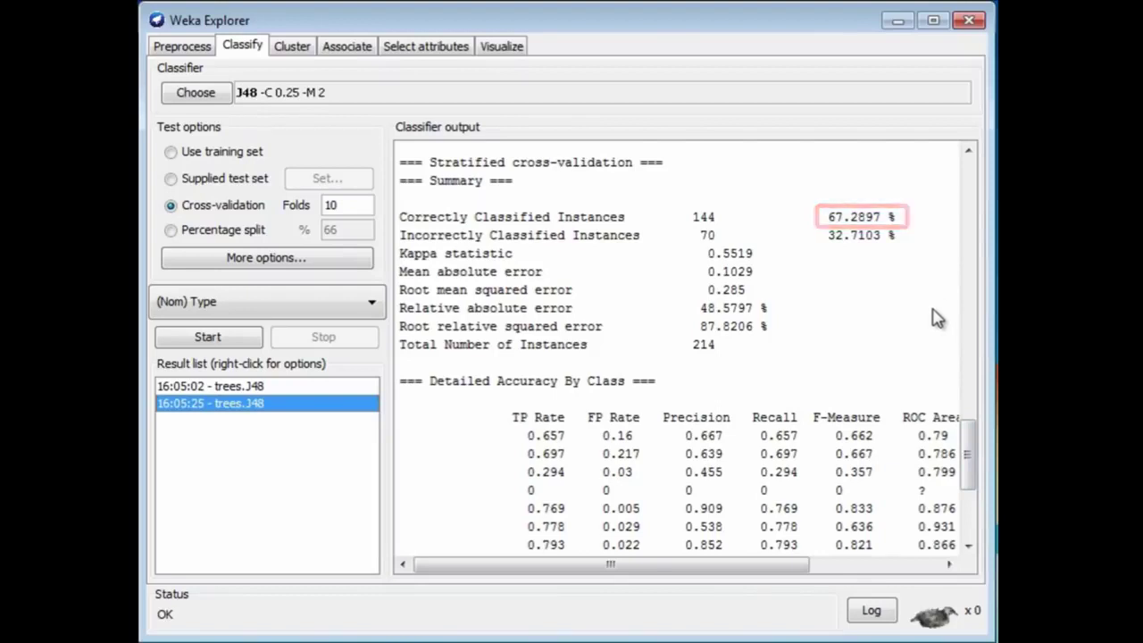
pyautogui.click(190, 49)
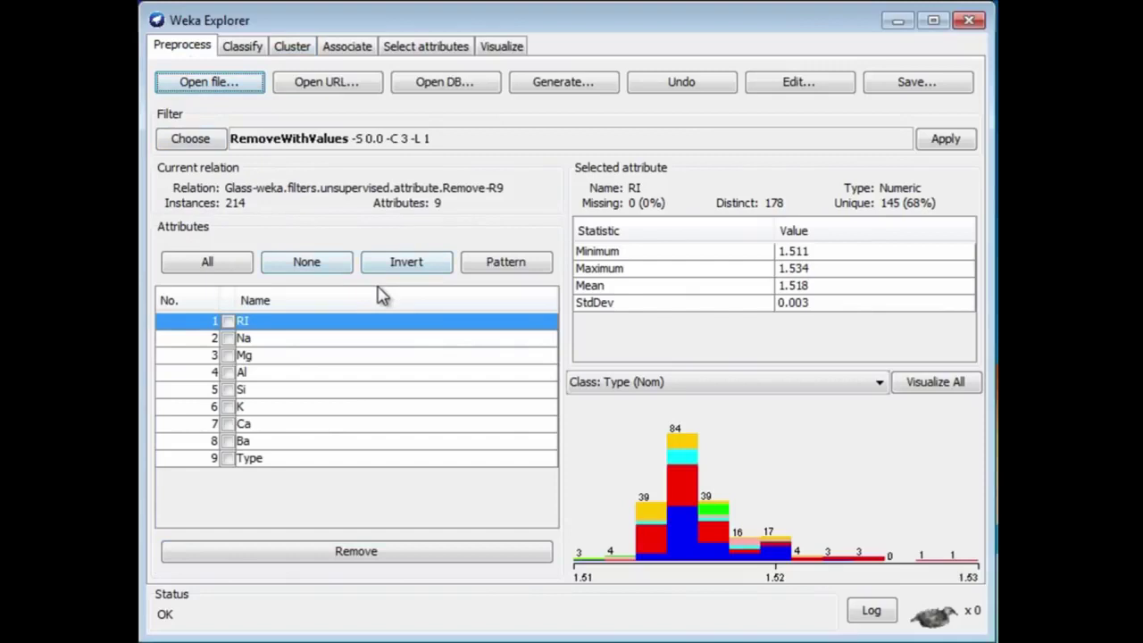
# Step: Remove Na, Al, Si, K, Ca and Ba, keeping RI, Mg and Type
pyautogui.click(228, 339)
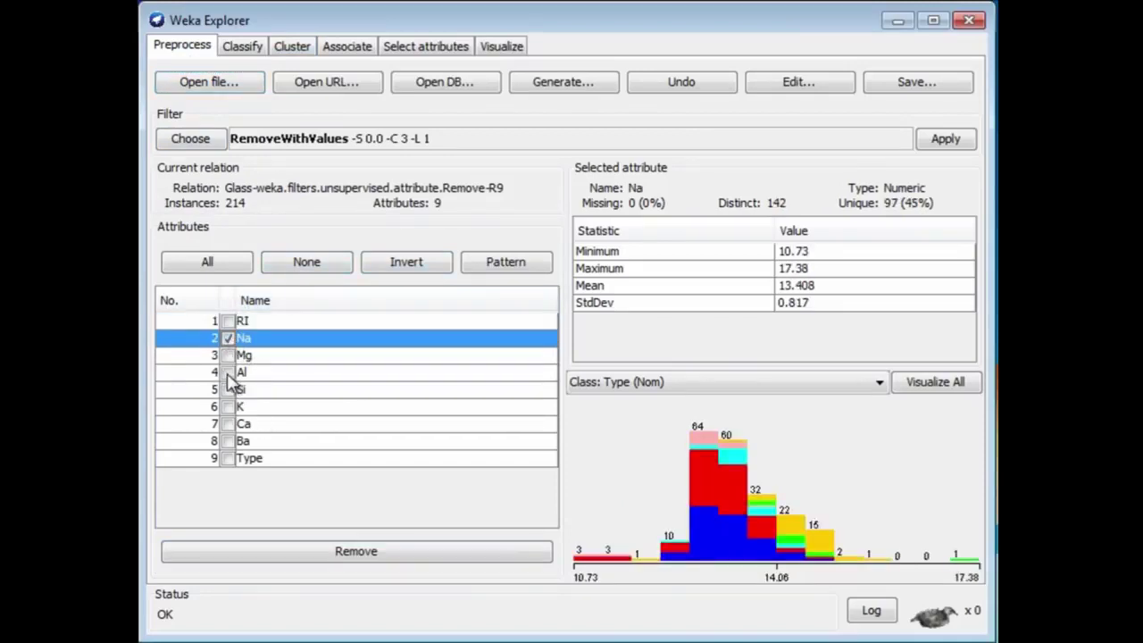
pyautogui.click(227, 373)
pyautogui.click(228, 390)
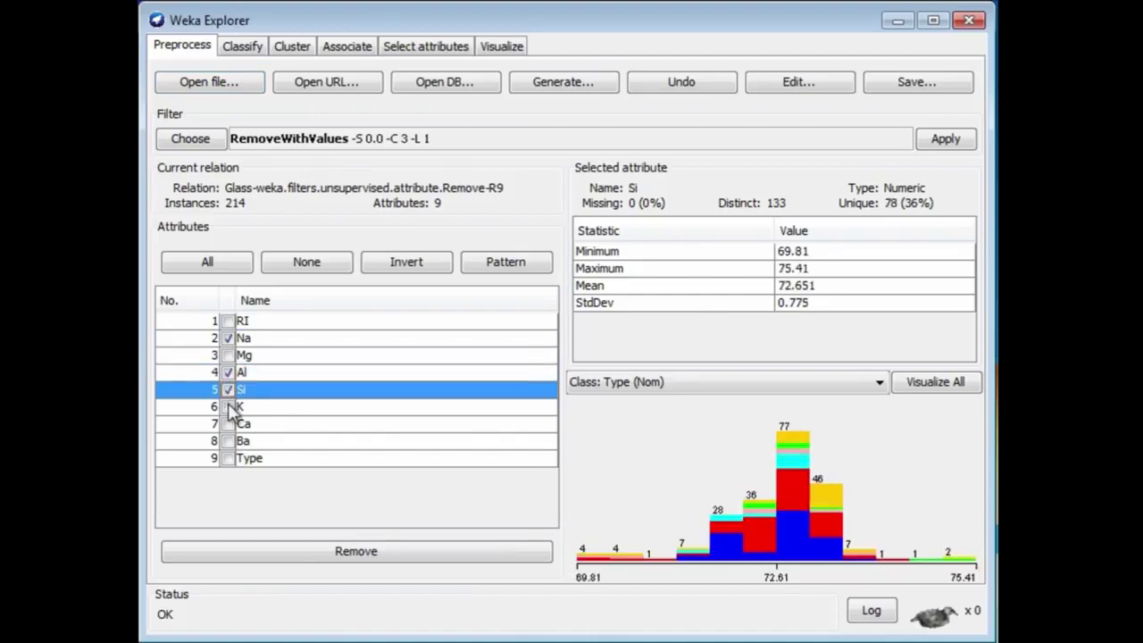
pyautogui.click(228, 406)
pyautogui.click(228, 424)
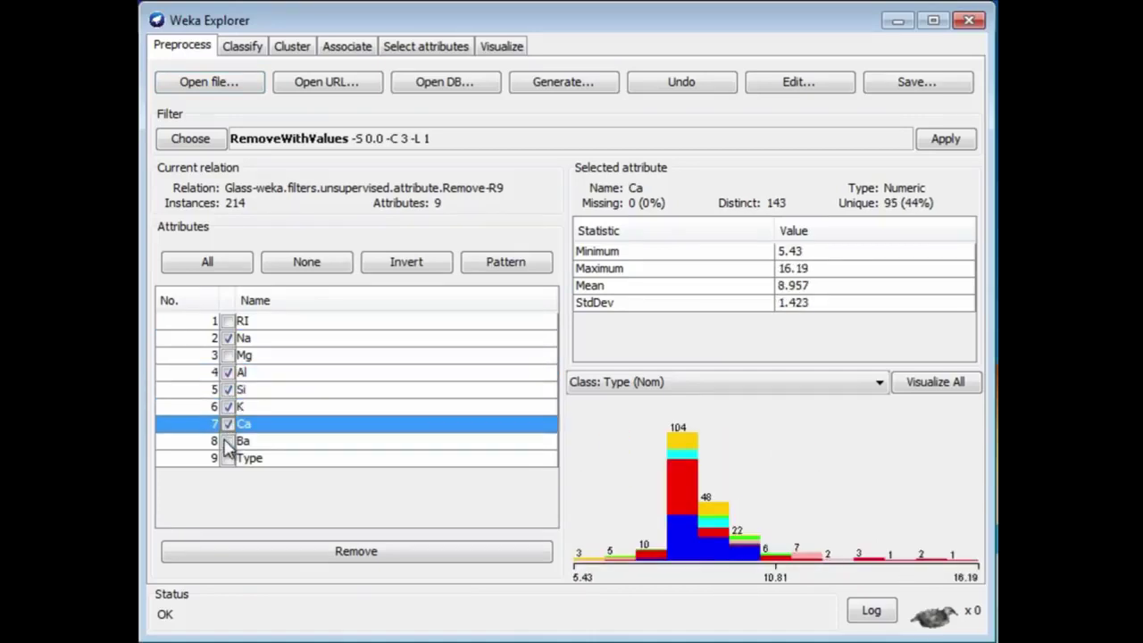
pyautogui.click(228, 442)
pyautogui.click(323, 551)
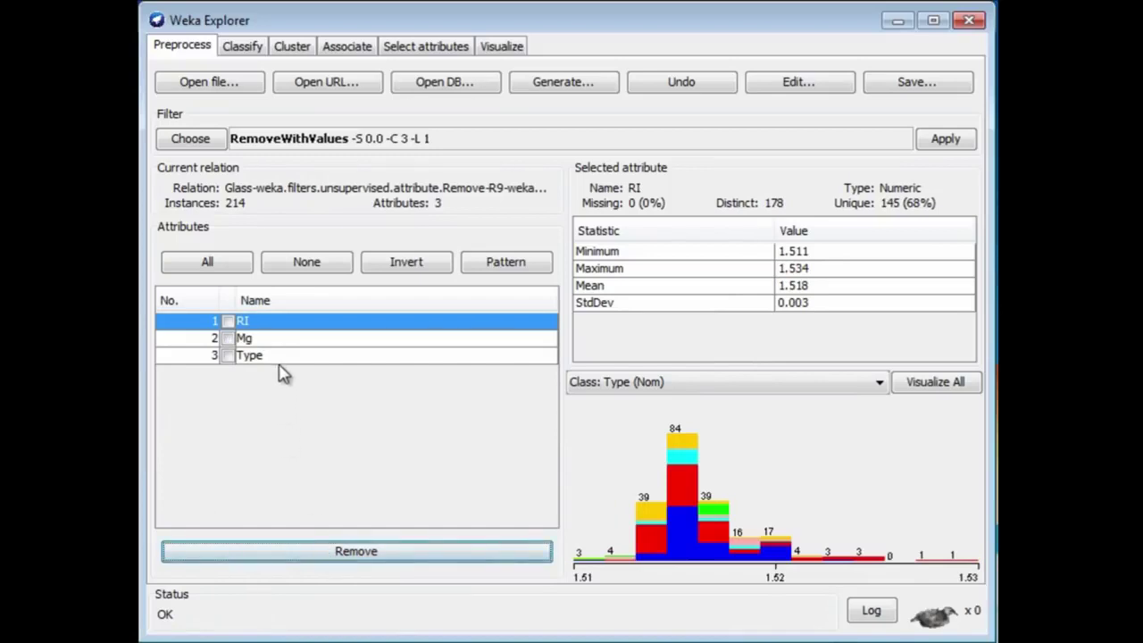
# Step: Rerun J48 on the reduced data, scoring 68.6916% correct
pyautogui.click(242, 49)
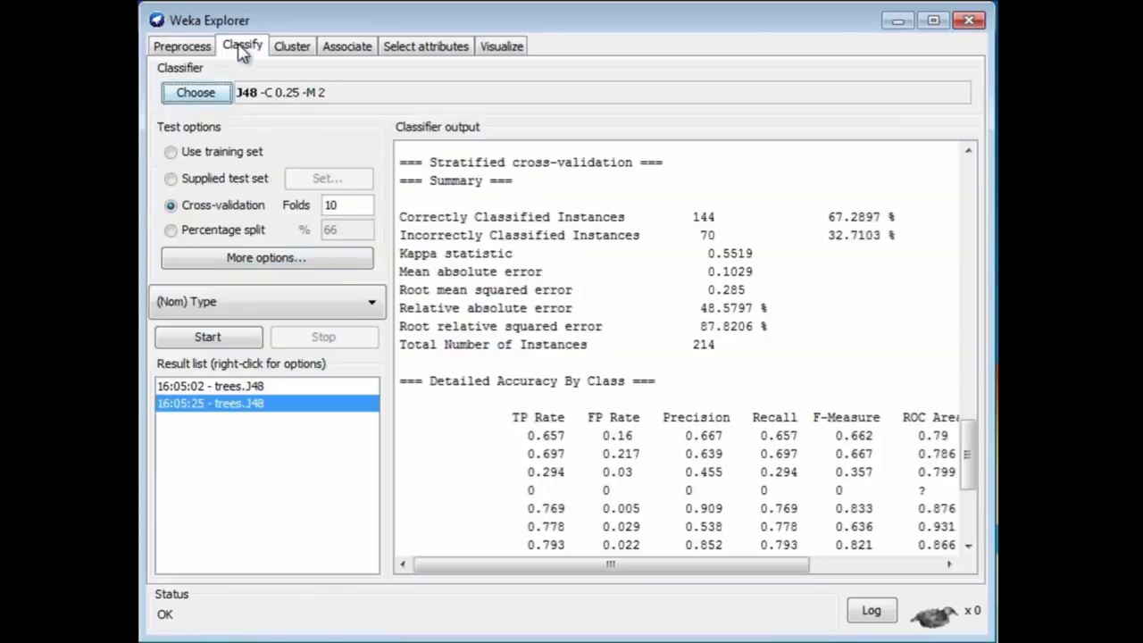
pyautogui.click(226, 344)
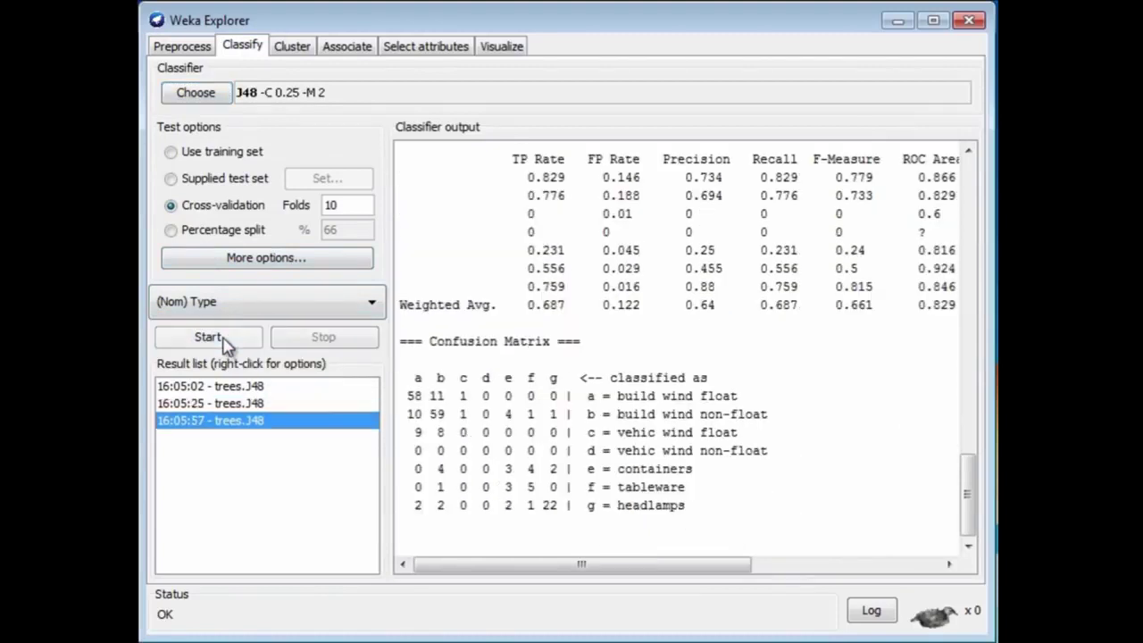
pyautogui.moveTo(971, 500); pyautogui.dragTo(972, 442)
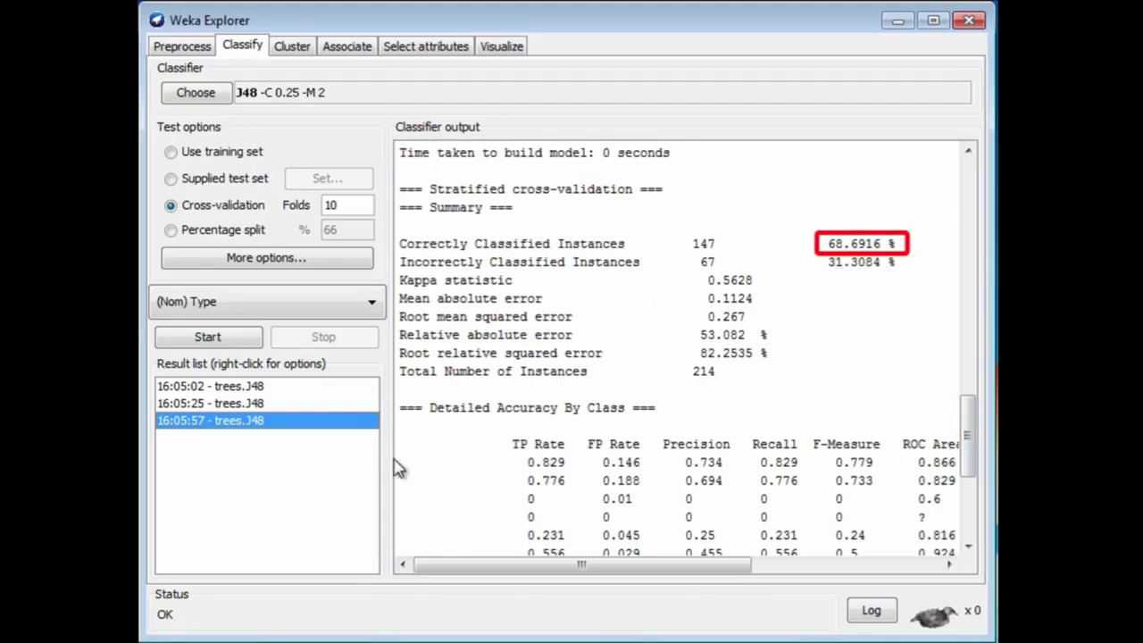
pyautogui.rightClick(264, 427)
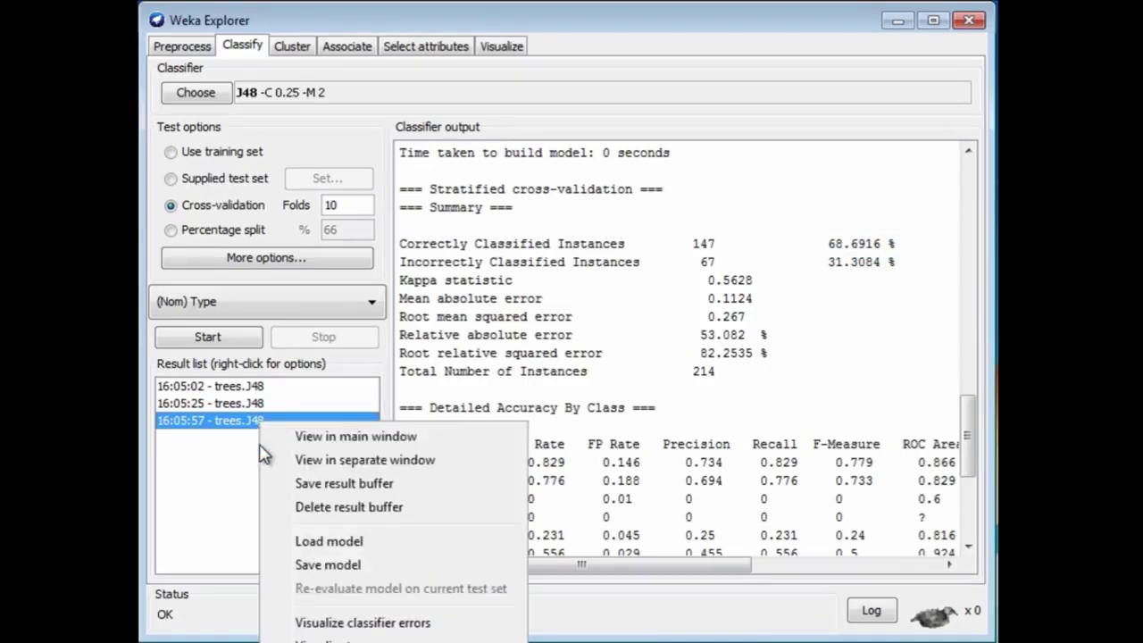
# Step: Show the latest J48 tree in an enlarged visualizer window, fitted to screen
pyautogui.click(324, 641)
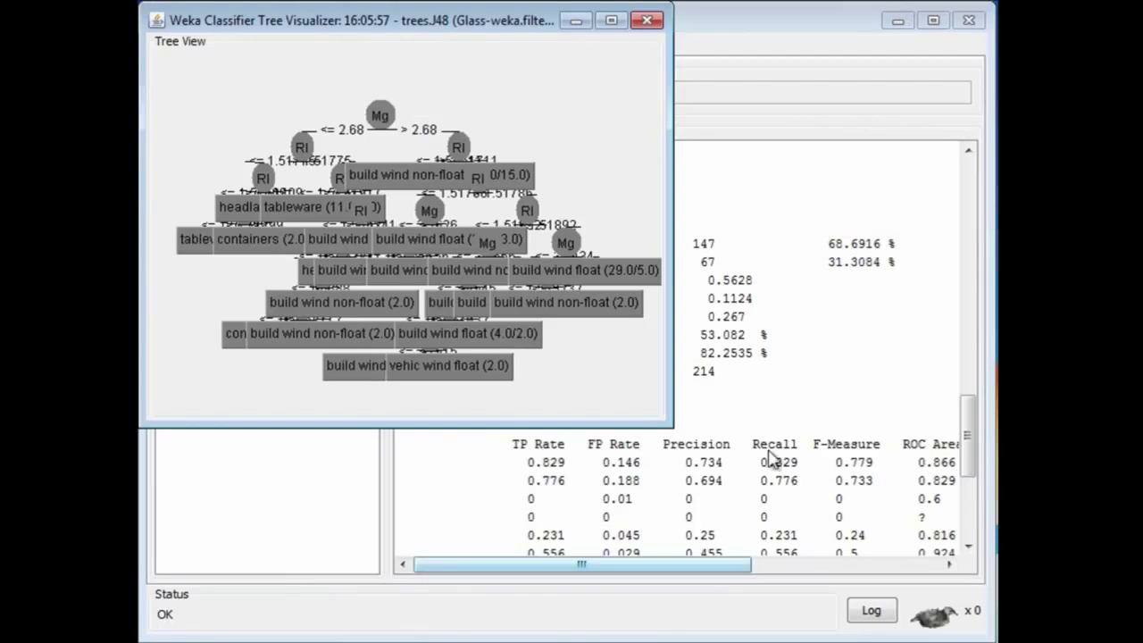
pyautogui.moveTo(670, 427); pyautogui.dragTo(963, 630)
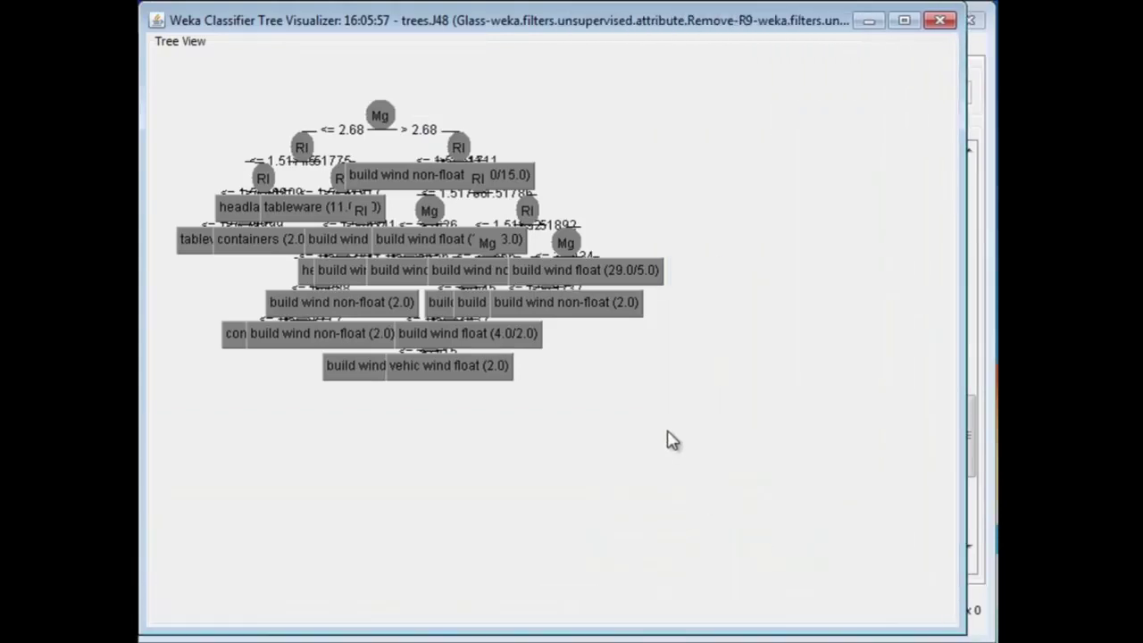
pyautogui.rightClick(671, 439)
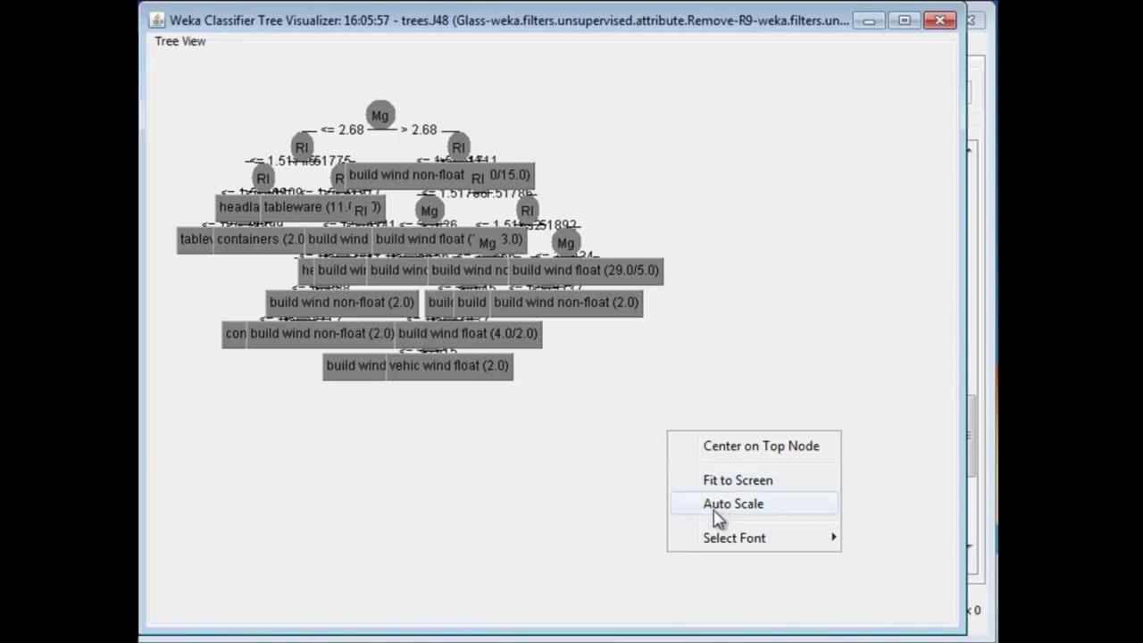
pyautogui.click(721, 481)
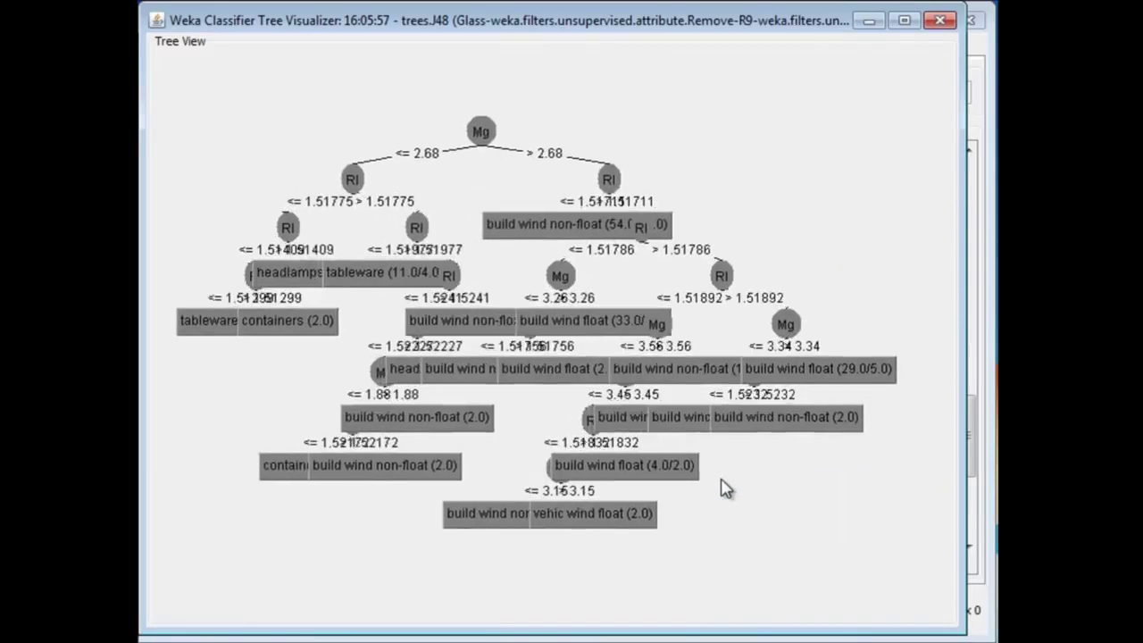